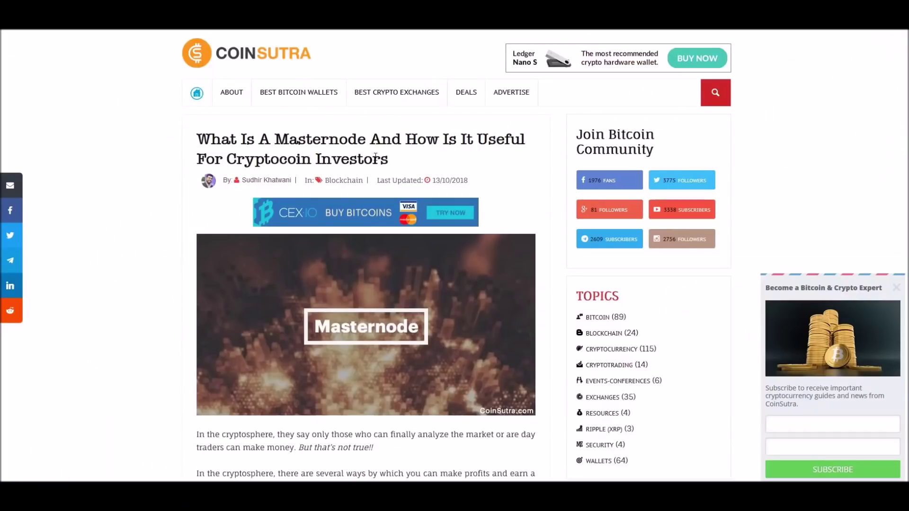
Step: Scroll through the rest of the CoinSutra masternode article
{"action": "scroll", "coordinate": [147, 185], "scroll_direction": "down", "scroll_amount": 1}
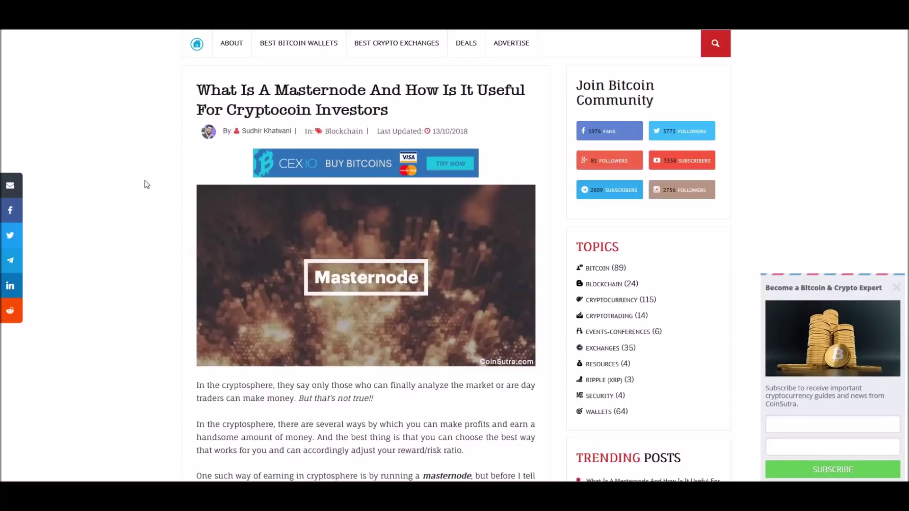
{"action": "scroll", "coordinate": [147, 185], "scroll_direction": "down", "scroll_amount": 3}
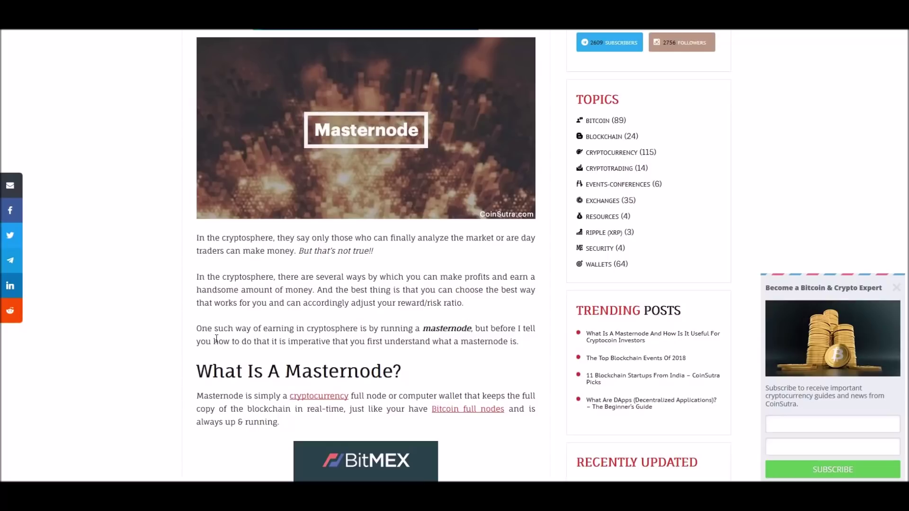
{"action": "scroll", "coordinate": [216, 338], "scroll_direction": "down", "scroll_amount": 2}
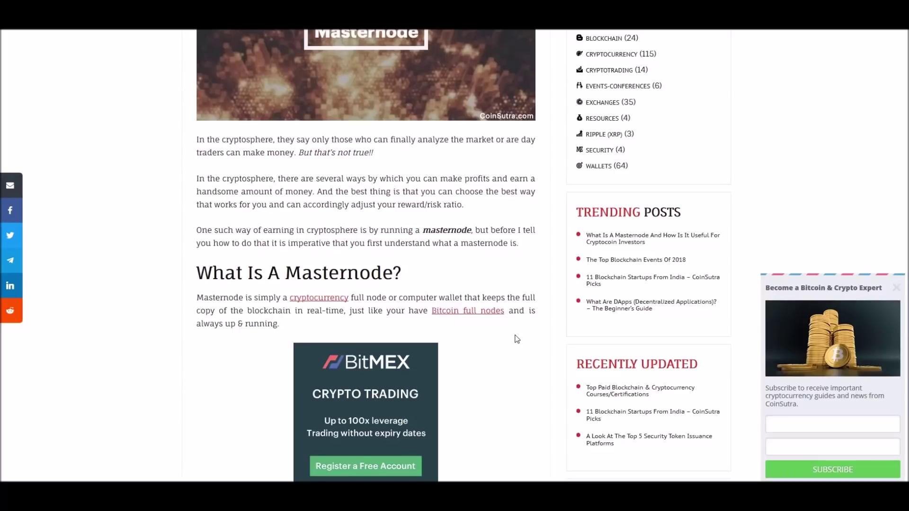
{"action": "scroll", "coordinate": [517, 339], "scroll_direction": "down", "scroll_amount": 1}
{"action": "scroll", "coordinate": [517, 339], "scroll_direction": "down", "scroll_amount": 2}
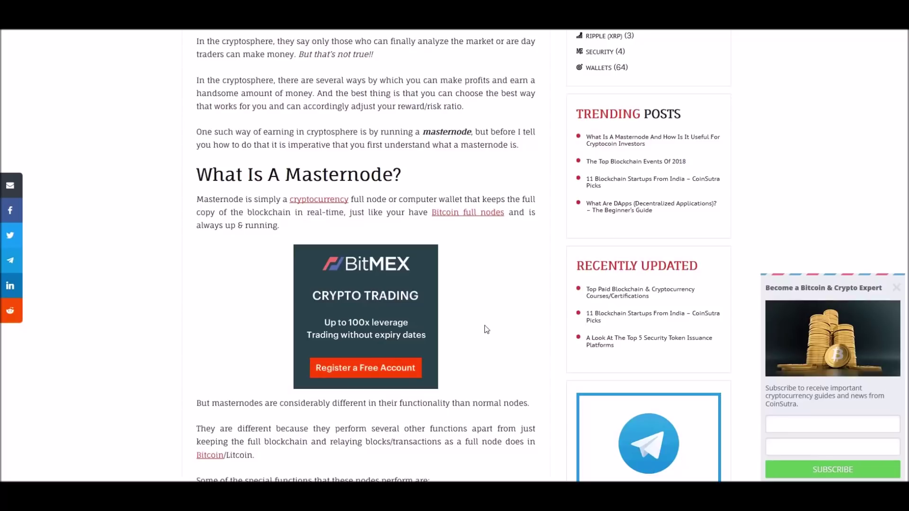
{"action": "scroll", "coordinate": [486, 329], "scroll_direction": "down", "scroll_amount": 5}
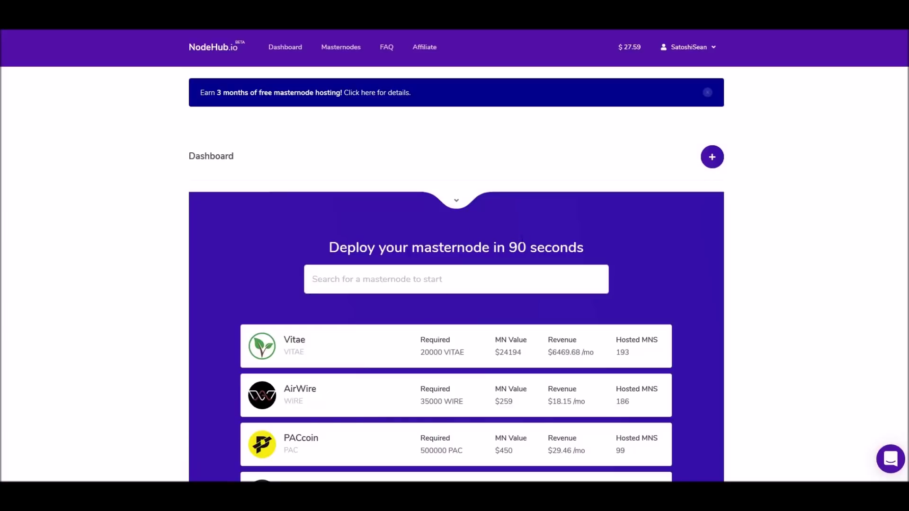
{"action": "scroll", "coordinate": [237, 315], "scroll_direction": "down", "scroll_amount": 3}
{"action": "scroll", "coordinate": [233, 314], "scroll_direction": "down", "scroll_amount": 10}
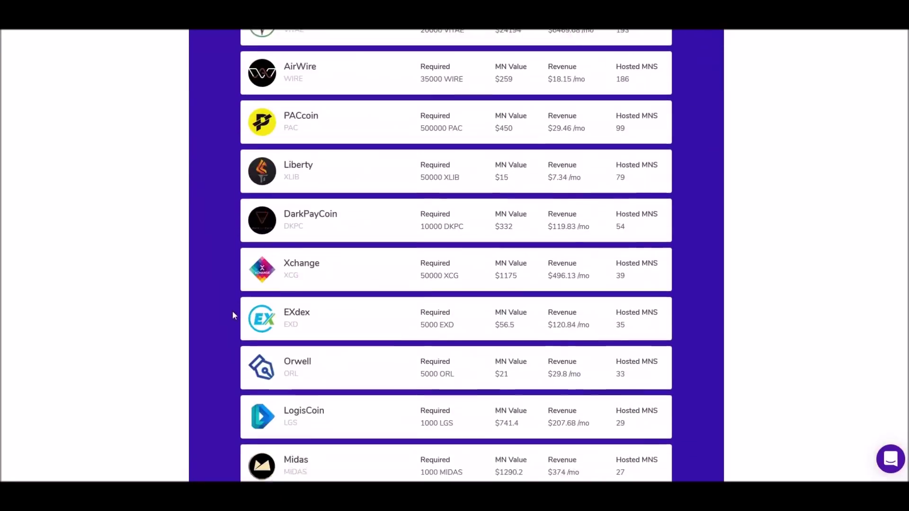
{"action": "scroll", "coordinate": [232, 315], "scroll_direction": "up", "scroll_amount": 12}
{"action": "scroll", "coordinate": [232, 314], "scroll_direction": "up", "scroll_amount": 2}
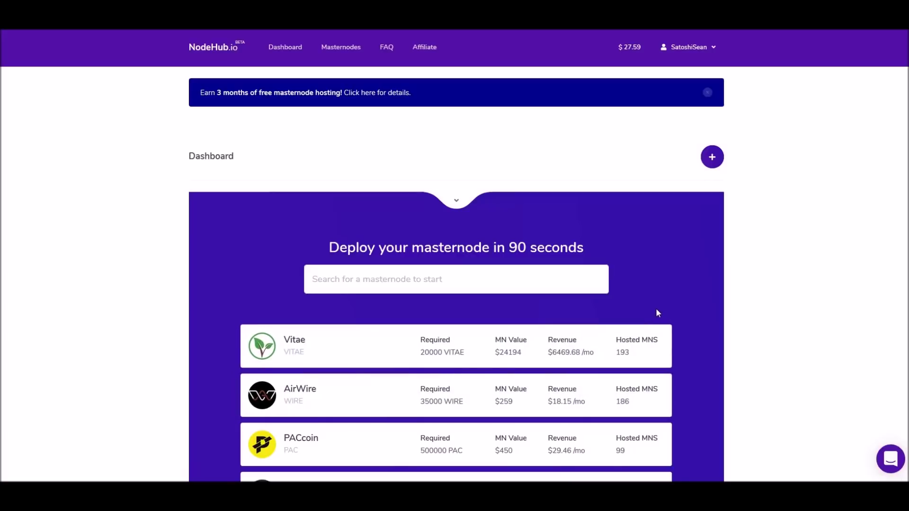
Step: Open Billing and review the $27.59 balance, $79.2 monthly charges and crypto deposit options
{"action": "left_click", "coordinate": [628, 54]}
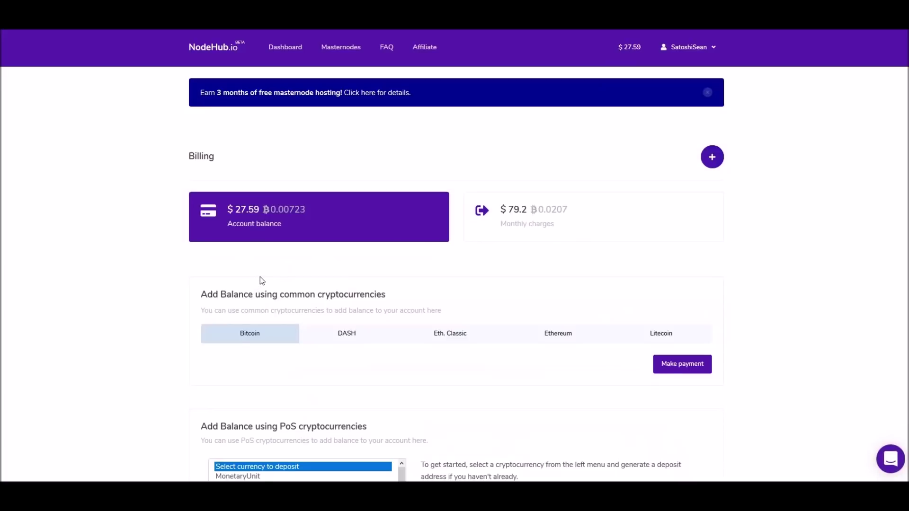
{"action": "scroll", "coordinate": [260, 277], "scroll_direction": "down", "scroll_amount": 1}
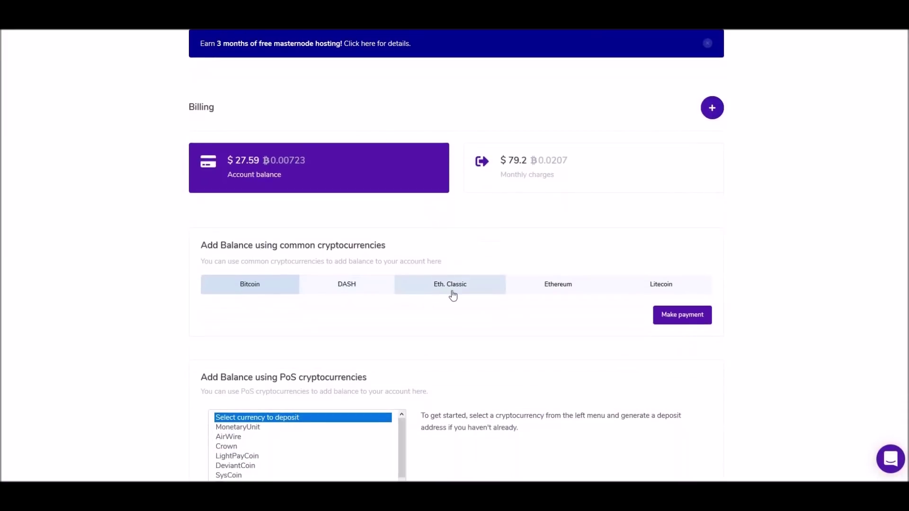
{"action": "scroll", "coordinate": [623, 319], "scroll_direction": "down", "scroll_amount": 4}
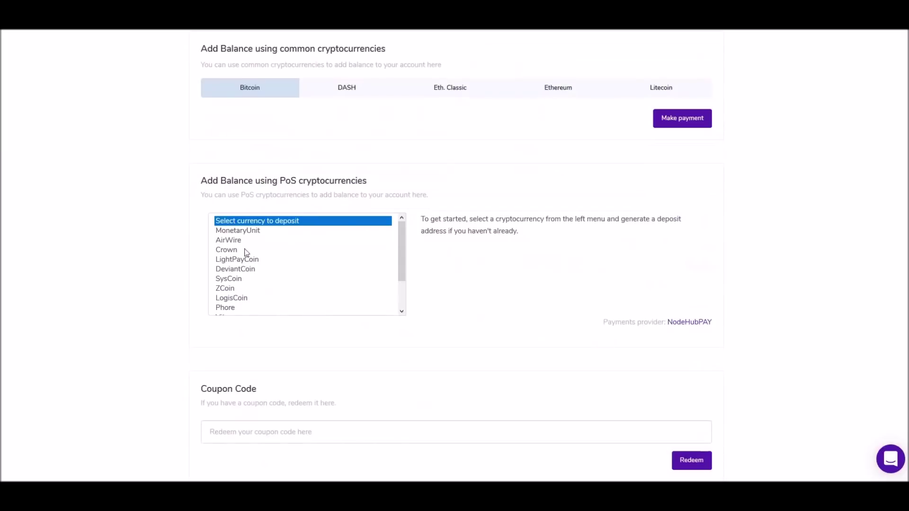
{"action": "scroll", "coordinate": [277, 246], "scroll_direction": "down", "scroll_amount": 1}
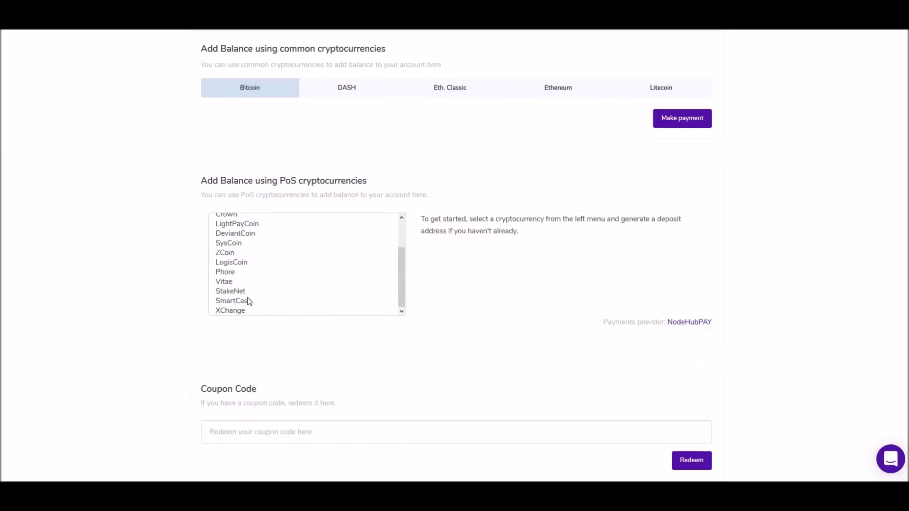
{"action": "scroll", "coordinate": [246, 253], "scroll_direction": "up", "scroll_amount": 1}
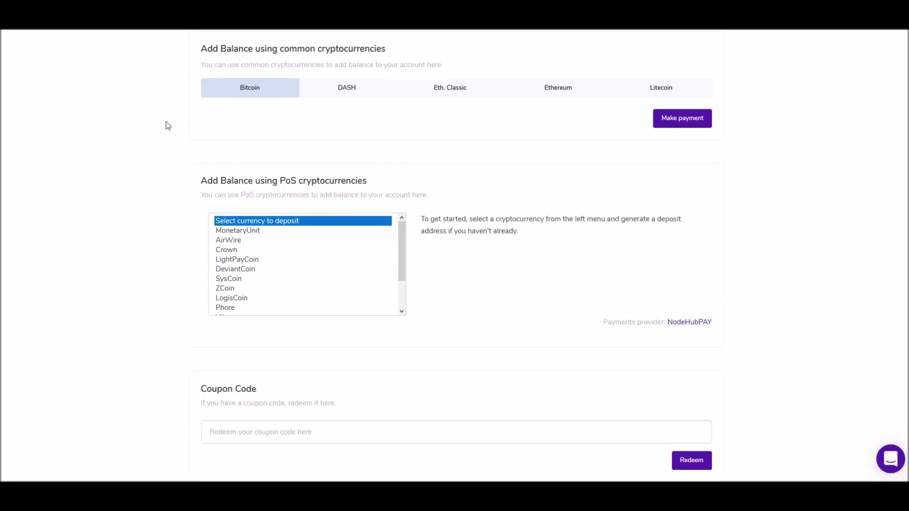
{"action": "scroll", "coordinate": [168, 125], "scroll_direction": "up", "scroll_amount": 5}
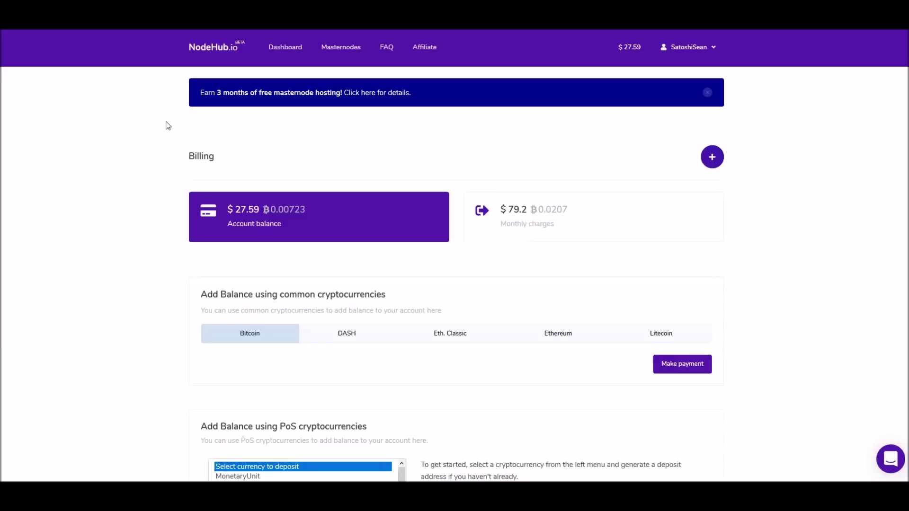
Step: Open the Masternodes list and look over the 8 hosted nodes and their running status
{"action": "left_click", "coordinate": [329, 51]}
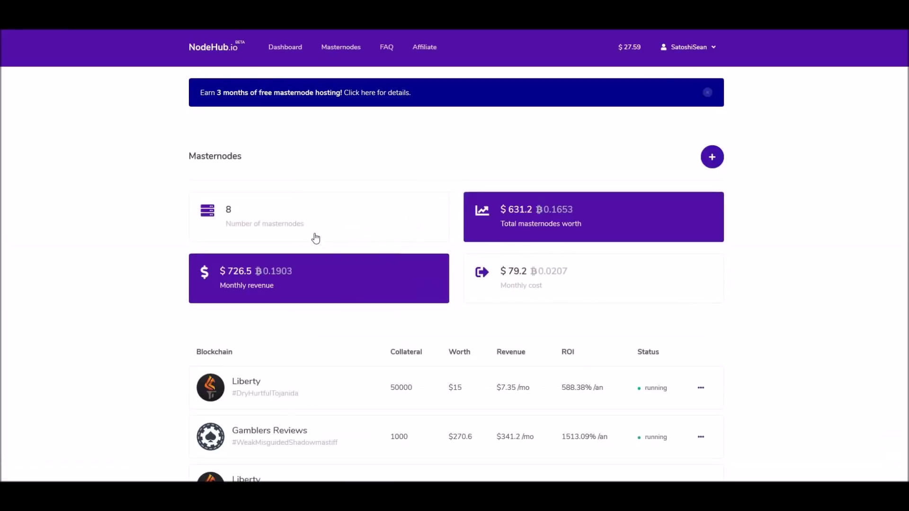
{"action": "scroll", "coordinate": [315, 238], "scroll_direction": "down", "scroll_amount": 2}
{"action": "scroll", "coordinate": [316, 238], "scroll_direction": "down", "scroll_amount": 1}
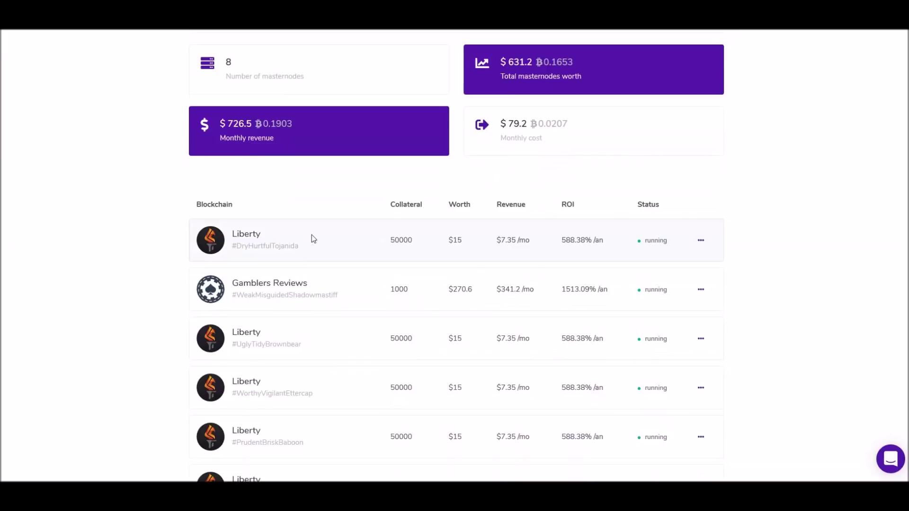
{"action": "scroll", "coordinate": [397, 229], "scroll_direction": "down", "scroll_amount": 2}
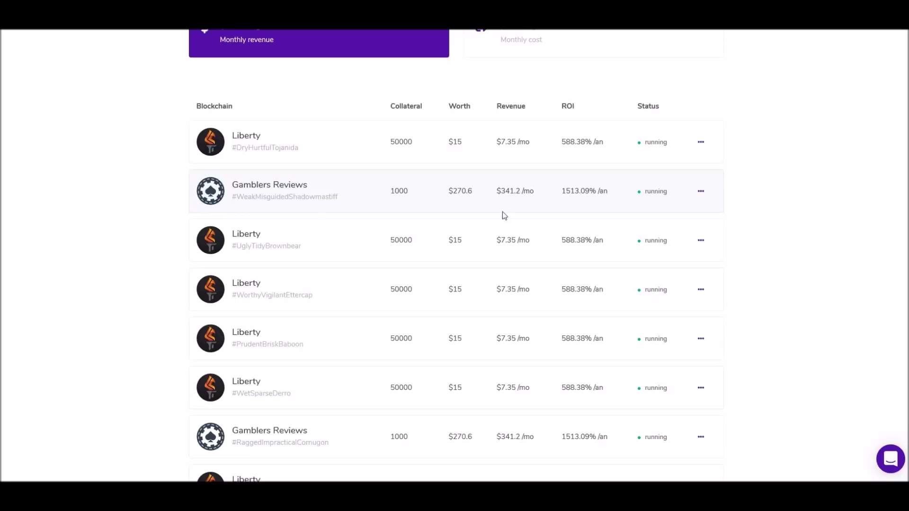
{"action": "scroll", "coordinate": [493, 229], "scroll_direction": "down", "scroll_amount": 1}
{"action": "scroll", "coordinate": [272, 260], "scroll_direction": "down", "scroll_amount": 2}
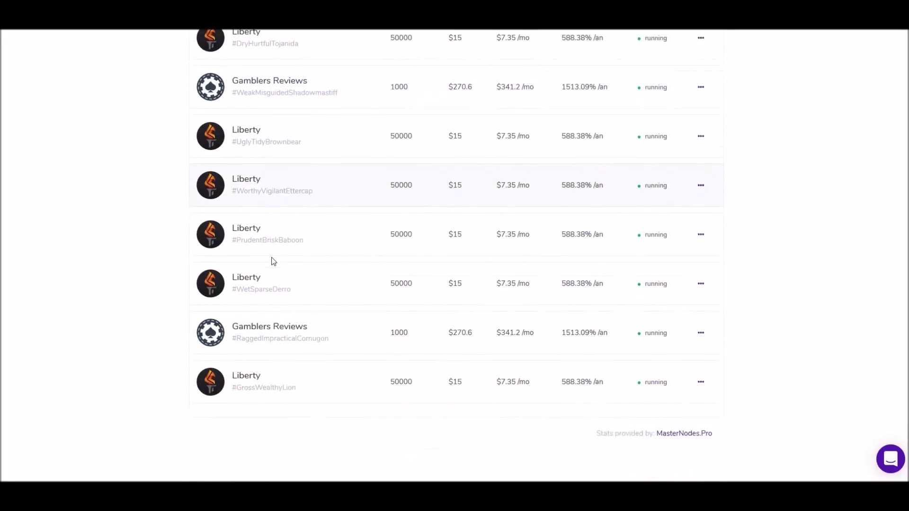
{"action": "scroll", "coordinate": [282, 239], "scroll_direction": "up", "scroll_amount": 2}
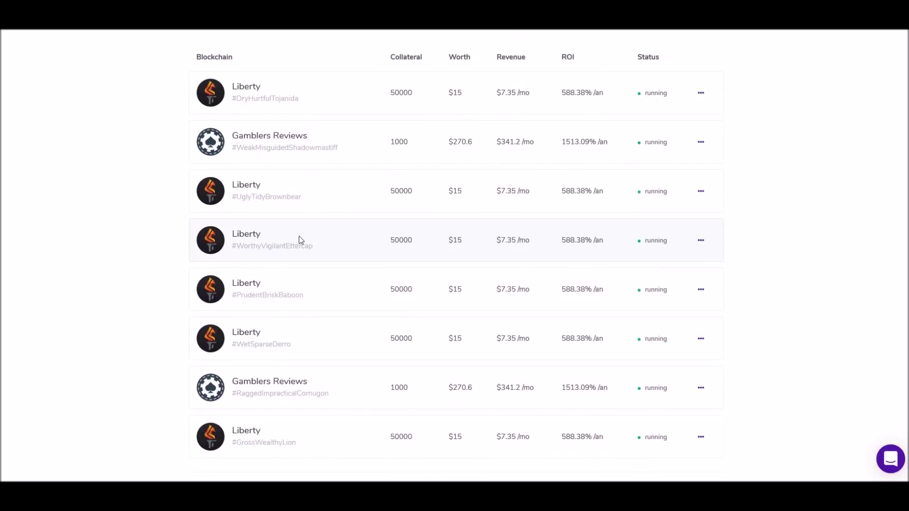
{"action": "scroll", "coordinate": [298, 240], "scroll_direction": "up", "scroll_amount": 1}
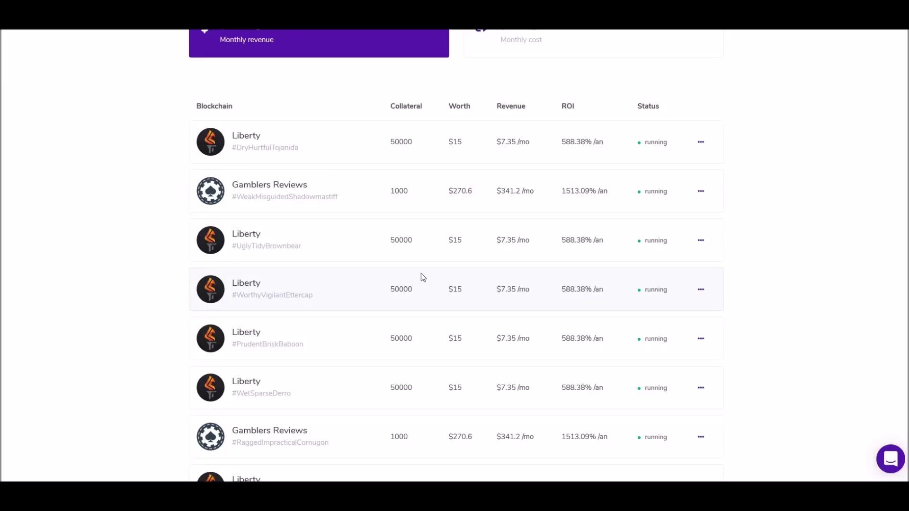
{"action": "scroll", "coordinate": [418, 252], "scroll_direction": "up", "scroll_amount": 3}
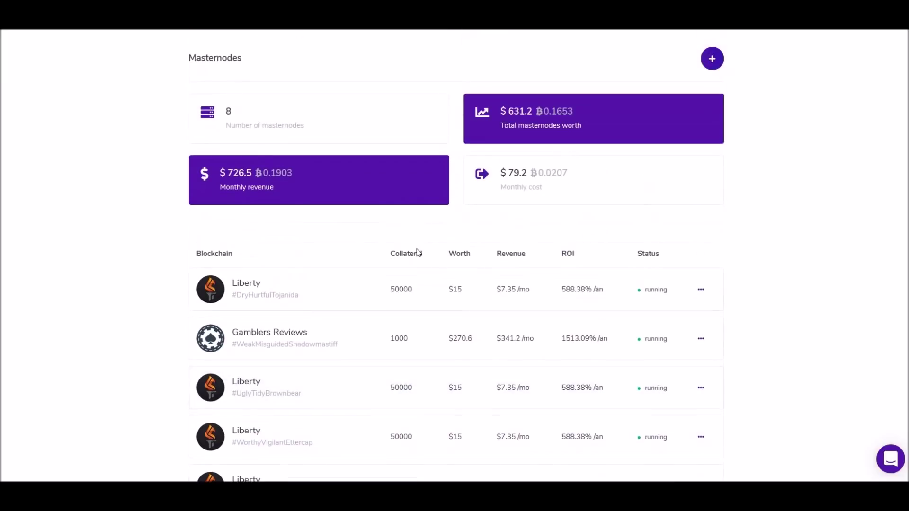
{"action": "scroll", "coordinate": [418, 253], "scroll_direction": "down", "scroll_amount": 2}
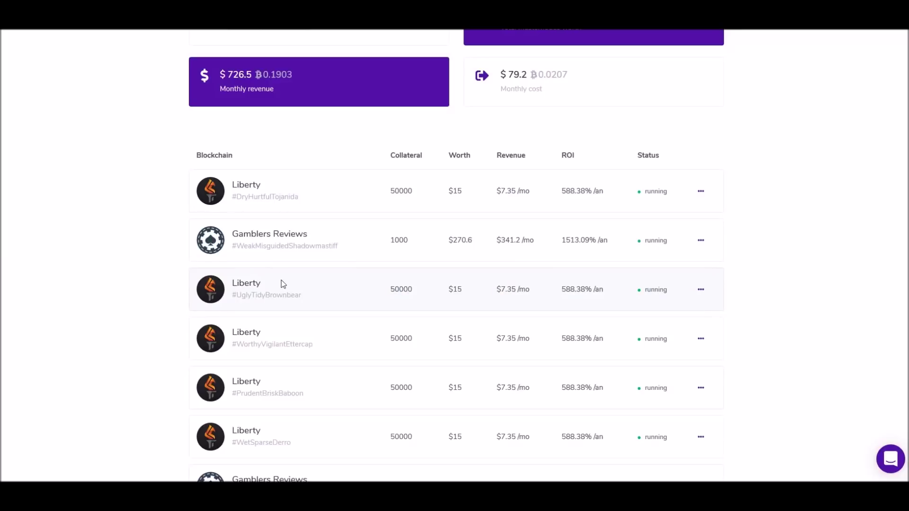
{"action": "scroll", "coordinate": [282, 284], "scroll_direction": "down", "scroll_amount": 5}
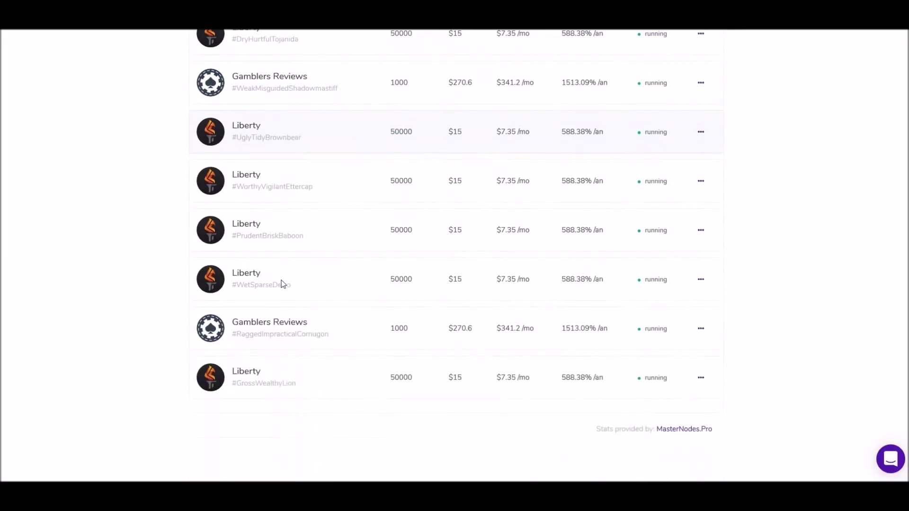
{"action": "scroll", "coordinate": [268, 270], "scroll_direction": "up", "scroll_amount": 6}
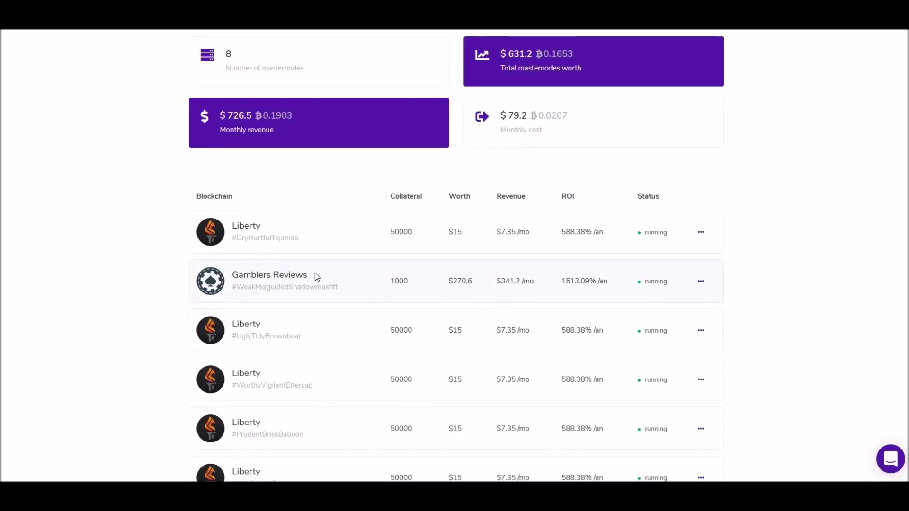
{"action": "scroll", "coordinate": [322, 227], "scroll_direction": "up", "scroll_amount": 3}
{"action": "left_click", "coordinate": [281, 41]}
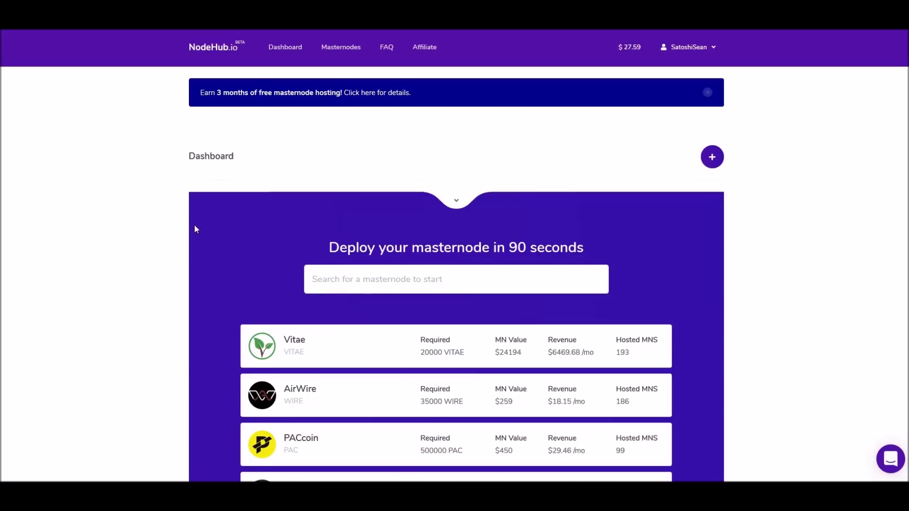
{"action": "scroll", "coordinate": [196, 229], "scroll_direction": "down", "scroll_amount": 3}
{"action": "scroll", "coordinate": [209, 226], "scroll_direction": "down", "scroll_amount": 2}
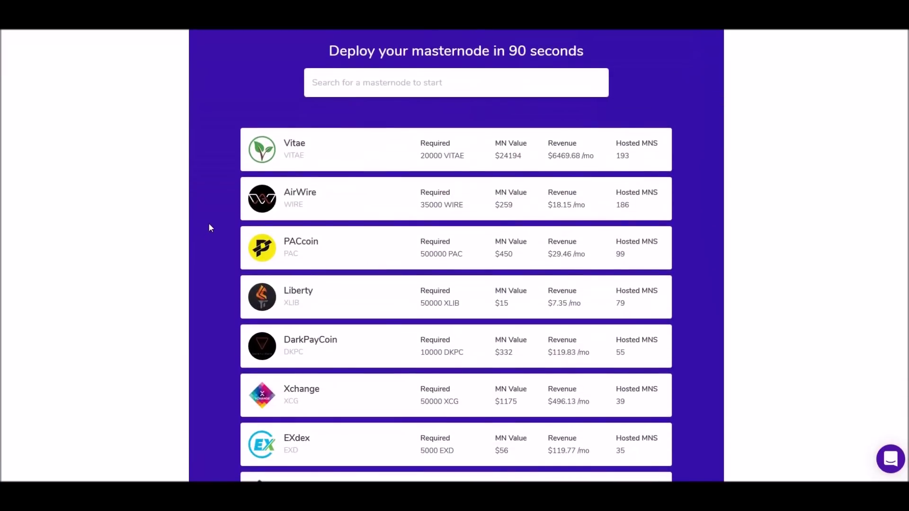
{"action": "scroll", "coordinate": [211, 226], "scroll_direction": "down", "scroll_amount": 6}
{"action": "scroll", "coordinate": [211, 226], "scroll_direction": "down", "scroll_amount": 2}
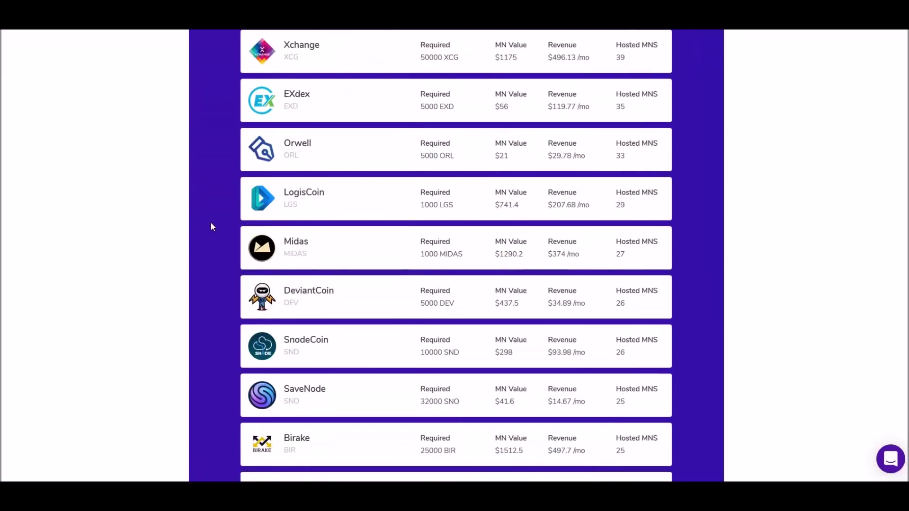
{"action": "scroll", "coordinate": [211, 226], "scroll_direction": "down", "scroll_amount": 2}
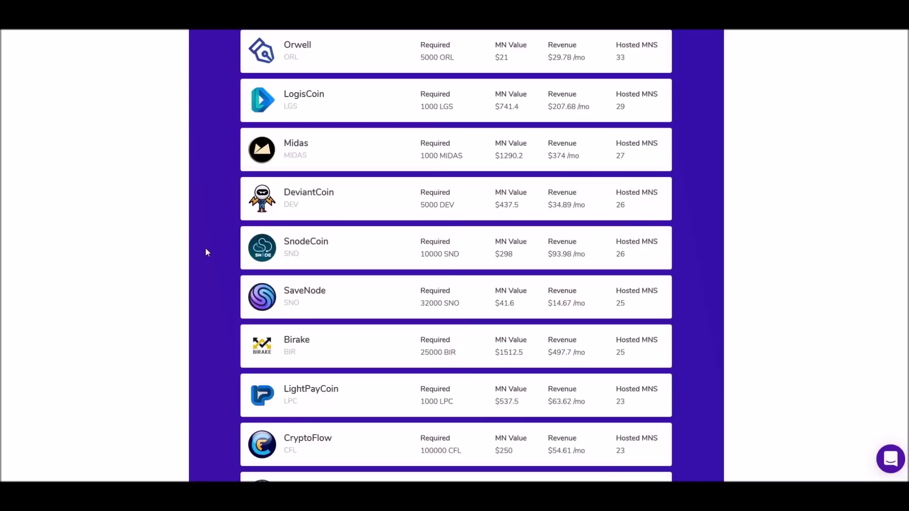
{"action": "scroll", "coordinate": [299, 280], "scroll_direction": "up", "scroll_amount": 6}
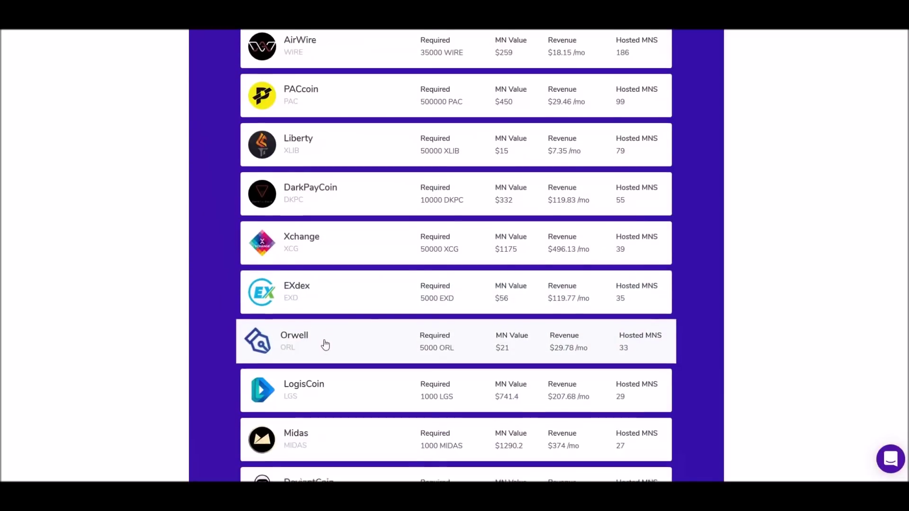
{"action": "scroll", "coordinate": [324, 345], "scroll_direction": "down", "scroll_amount": 2}
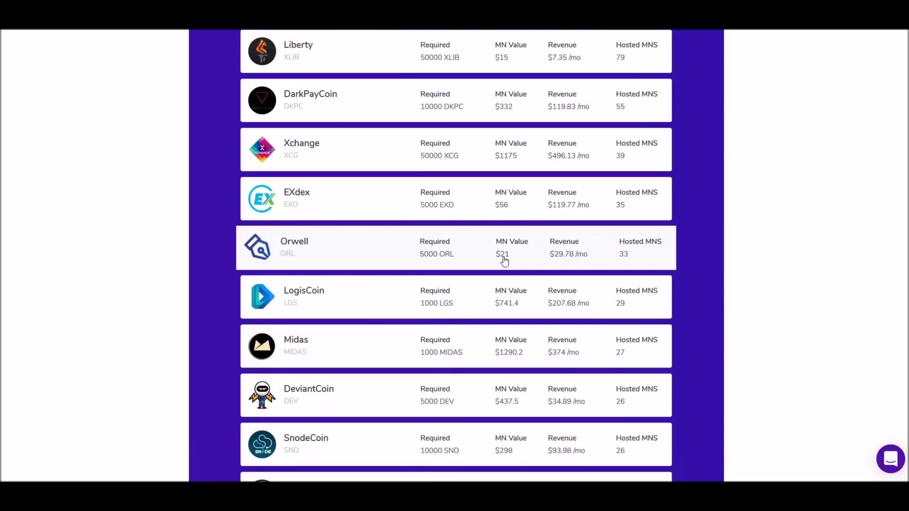
{"action": "scroll", "coordinate": [556, 258], "scroll_direction": "down", "scroll_amount": 3}
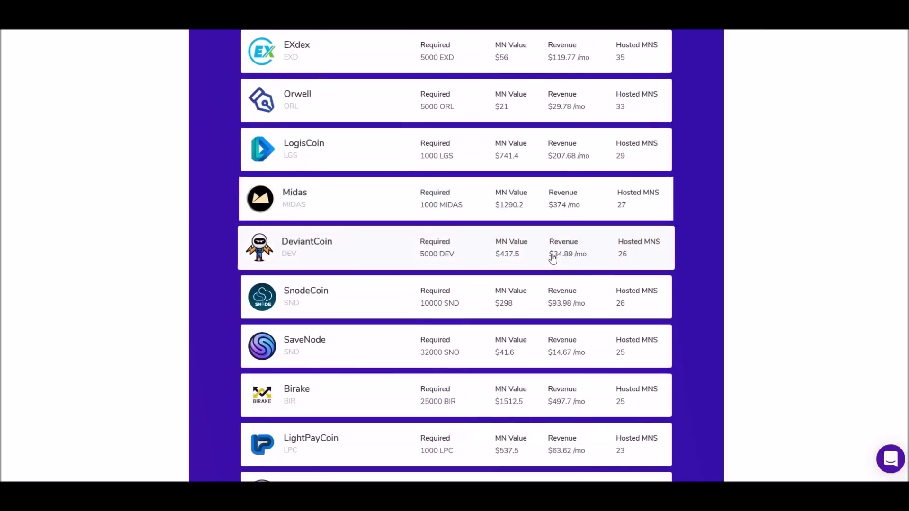
{"action": "scroll", "coordinate": [552, 258], "scroll_direction": "down", "scroll_amount": 1}
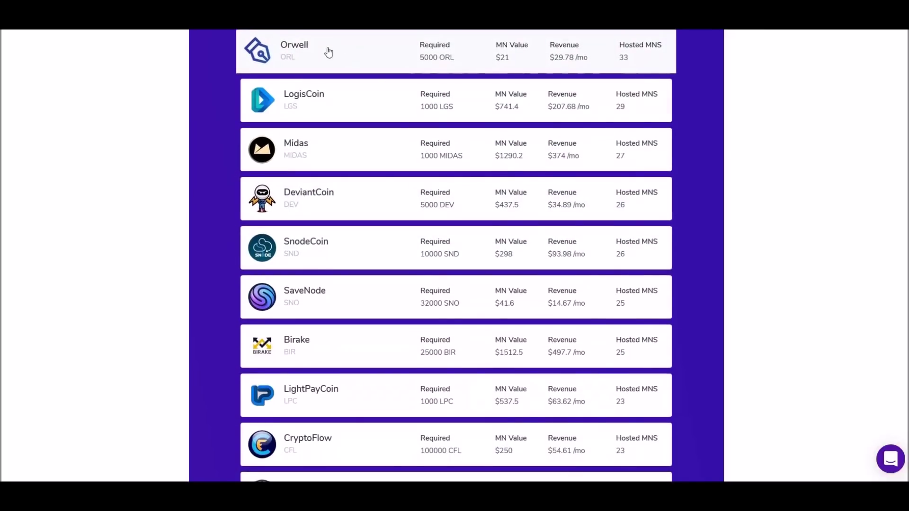
{"action": "scroll", "coordinate": [368, 126], "scroll_direction": "down", "scroll_amount": 5}
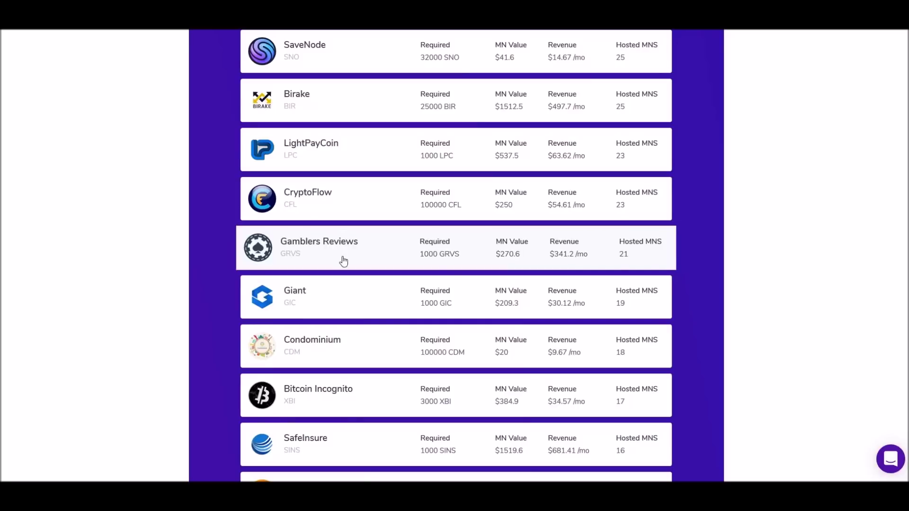
{"action": "scroll", "coordinate": [344, 261], "scroll_direction": "up", "scroll_amount": 1}
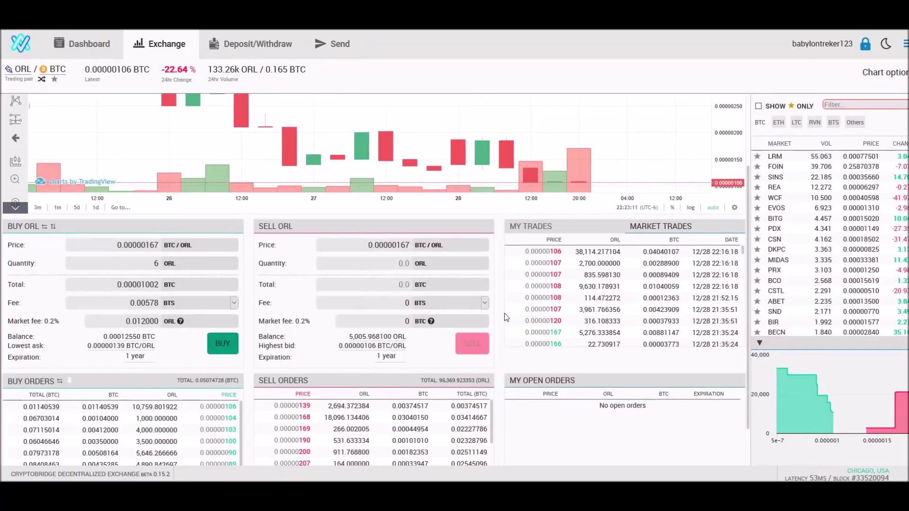
Step: Open CryptoBridge's Deposit & Withdraw page for the EXD summary and dismiss the login prompt
{"action": "scroll", "coordinate": [501, 313], "scroll_direction": "up", "scroll_amount": 1}
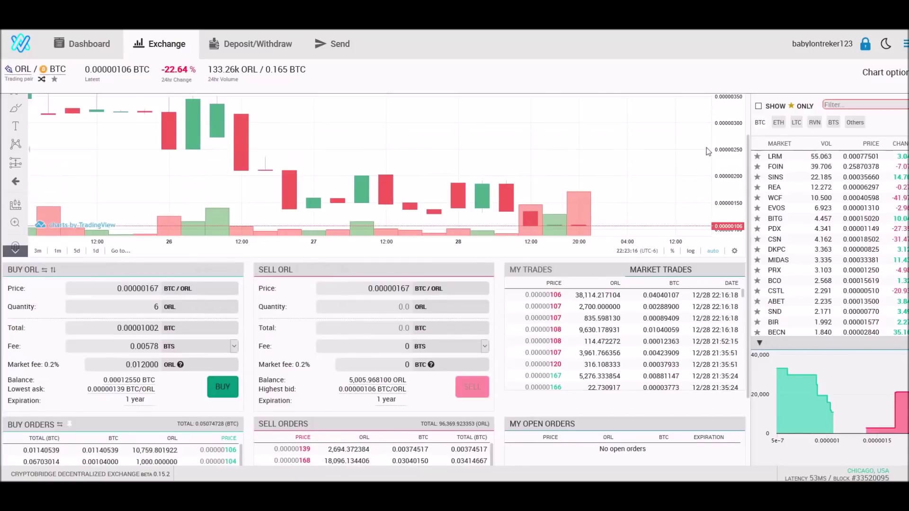
{"action": "left_click", "coordinate": [289, 52]}
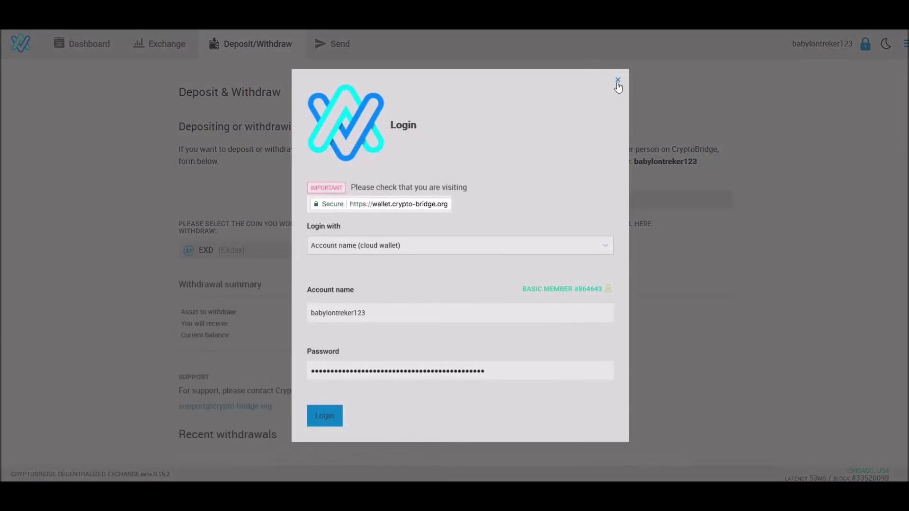
{"action": "left_click", "coordinate": [617, 80]}
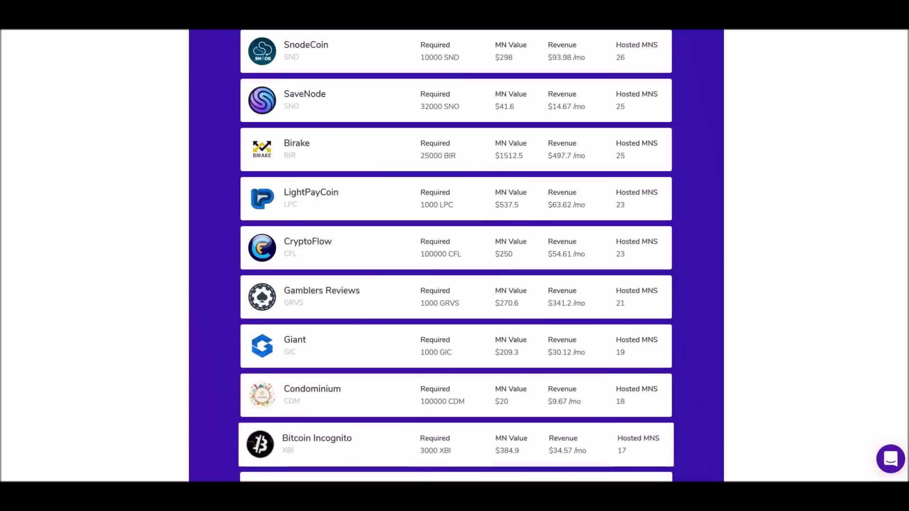
Step: Bring the EXdex-Coin wallet, holding 5022.49 EXD, in front of the browser
{"action": "key", "text": "alt+Tab"}
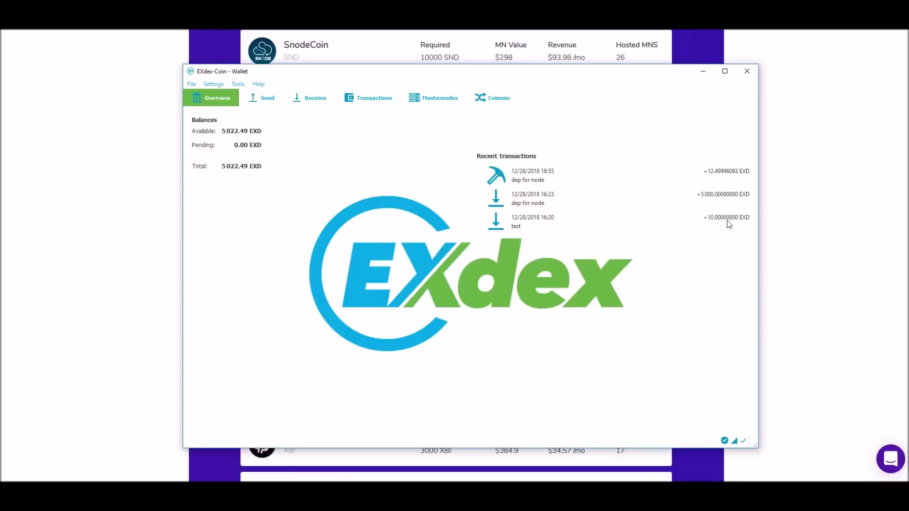
Step: Show the wallet's Receive tab, then pick EXdex in NodeHub to reach 'Payment to yourself'
{"action": "mouse_move", "coordinate": [729, 225]}
{"action": "left_click", "coordinate": [312, 99]}
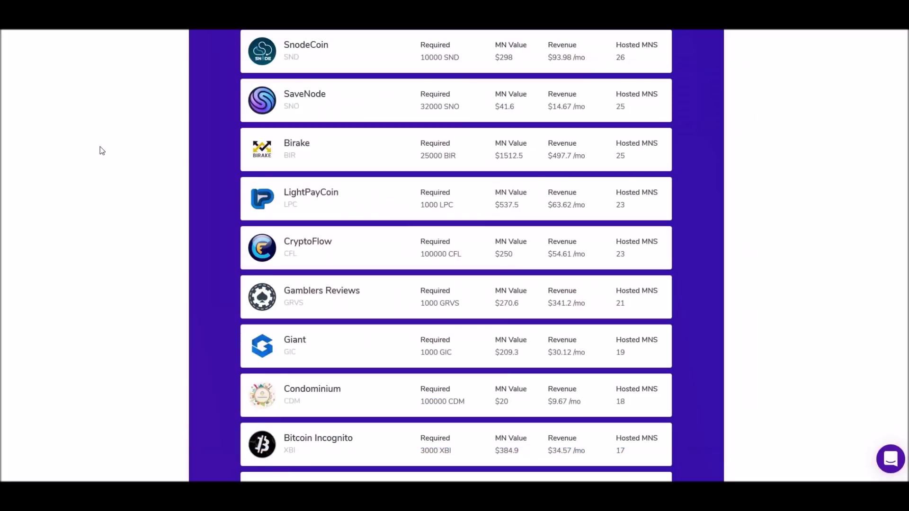
{"action": "scroll", "coordinate": [284, 199], "scroll_direction": "up", "scroll_amount": 8}
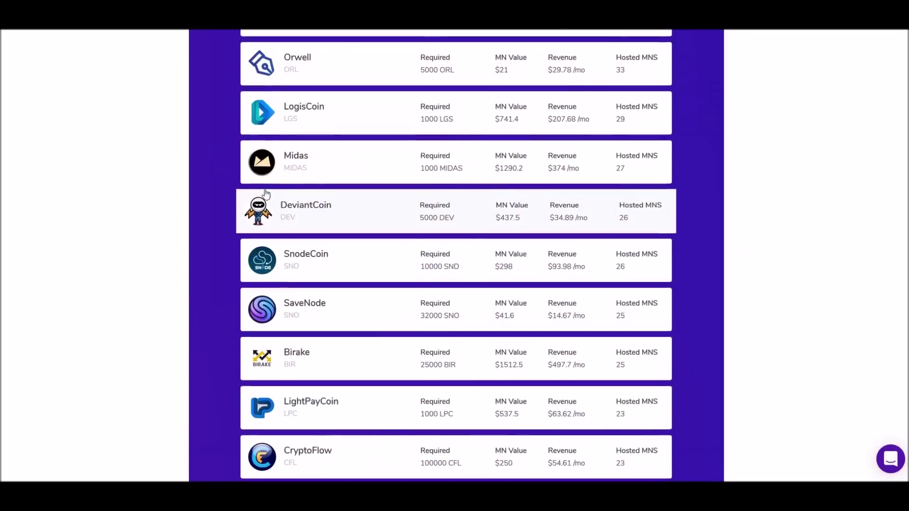
{"action": "left_click", "coordinate": [310, 204]}
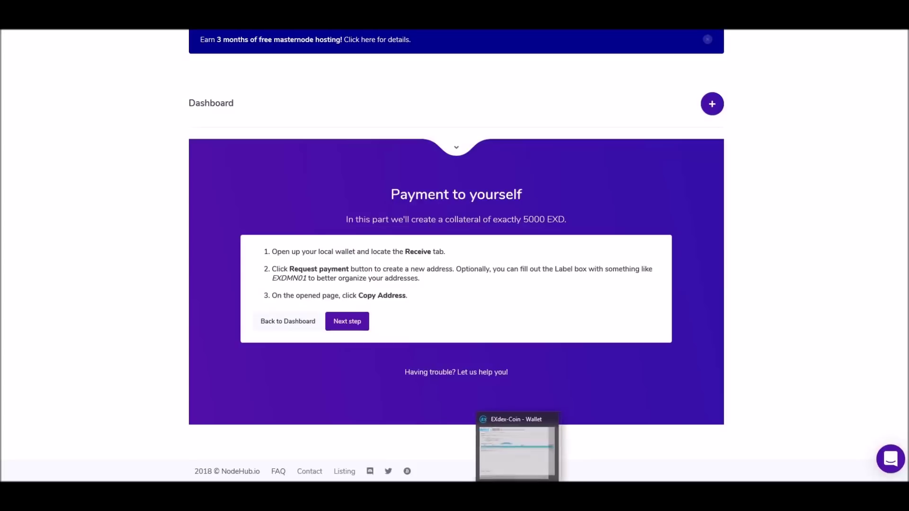
Step: Create a 5000 EXD payment request labelled 'Node One' with message 'Node One' and close the QR dialog
{"action": "left_click", "coordinate": [507, 445]}
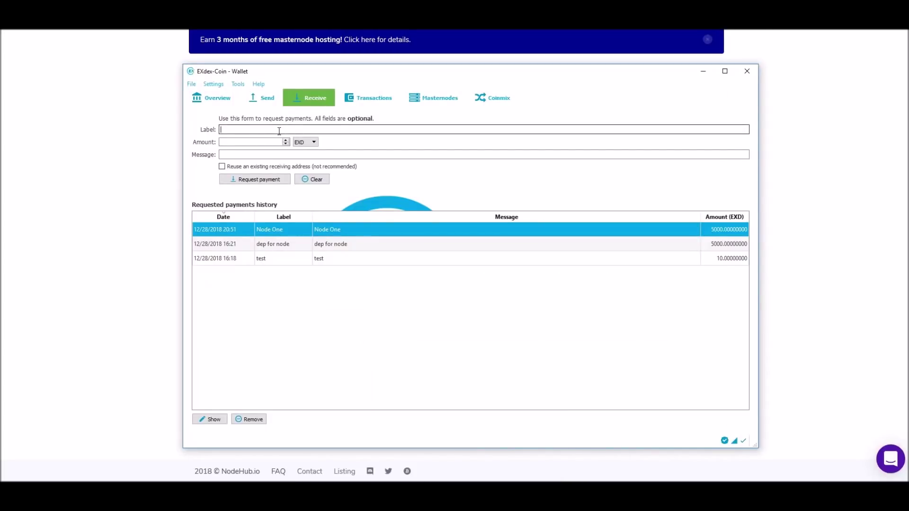
{"action": "left_click", "coordinate": [279, 131]}
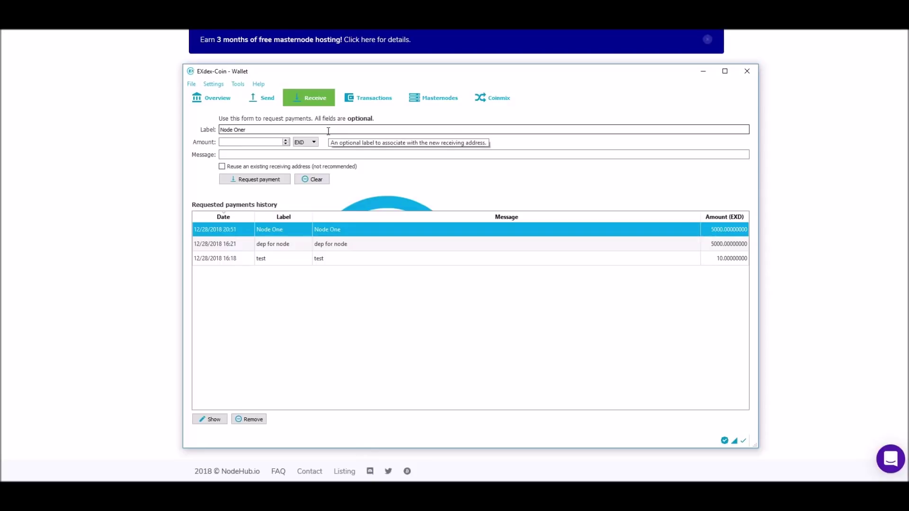
{"action": "left_click", "coordinate": [284, 152]}
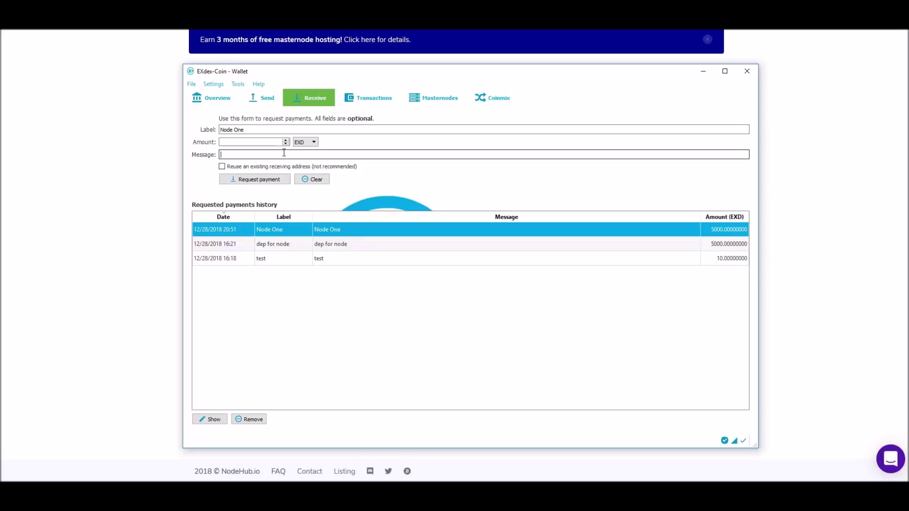
{"action": "type", "text": "Node One"}
{"action": "left_click", "coordinate": [279, 142]}
{"action": "type", "text": "5000"}
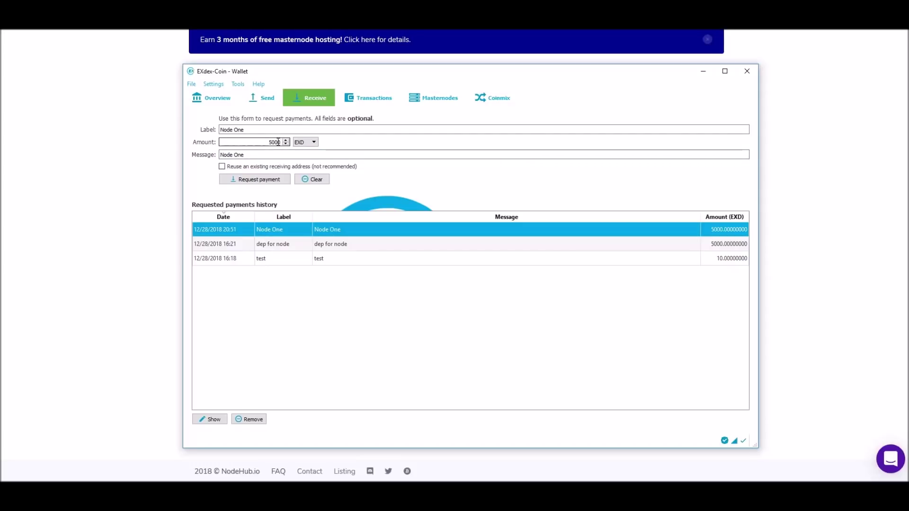
{"action": "left_click", "coordinate": [263, 179]}
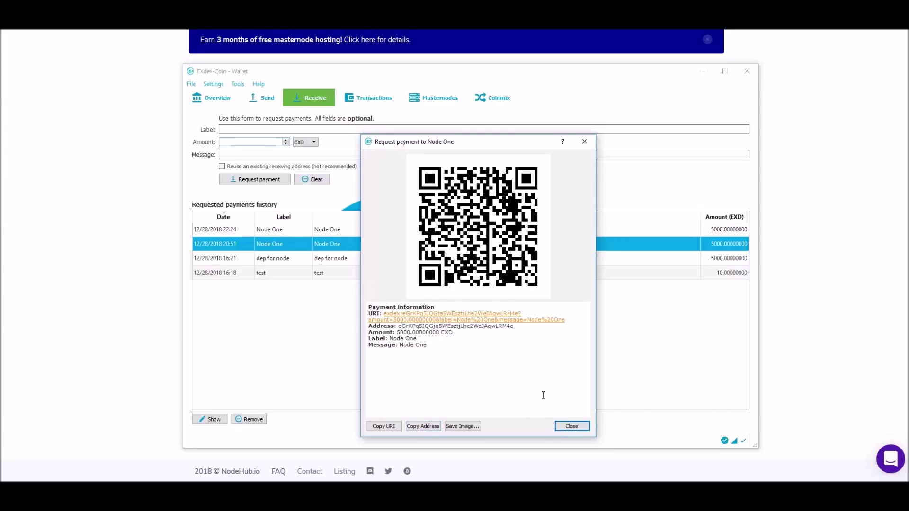
{"action": "left_click", "coordinate": [571, 426]}
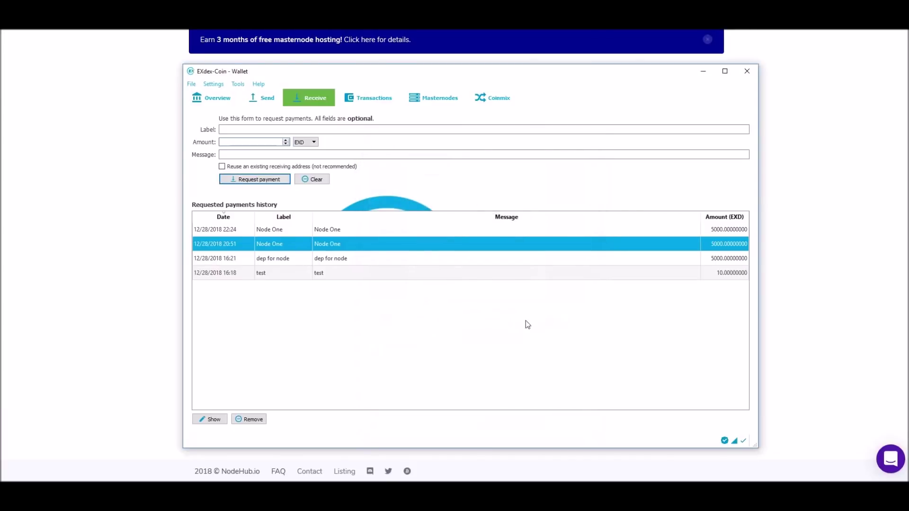
Step: Move NodeHub's setup on to the 'Payment to yourself #2' step, then return to the wallet
{"action": "left_click", "coordinate": [116, 170]}
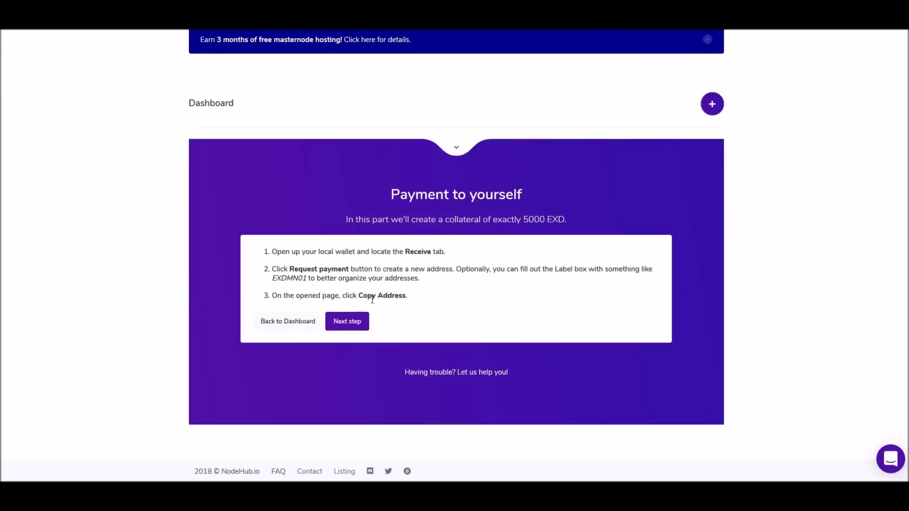
{"action": "left_click", "coordinate": [357, 321]}
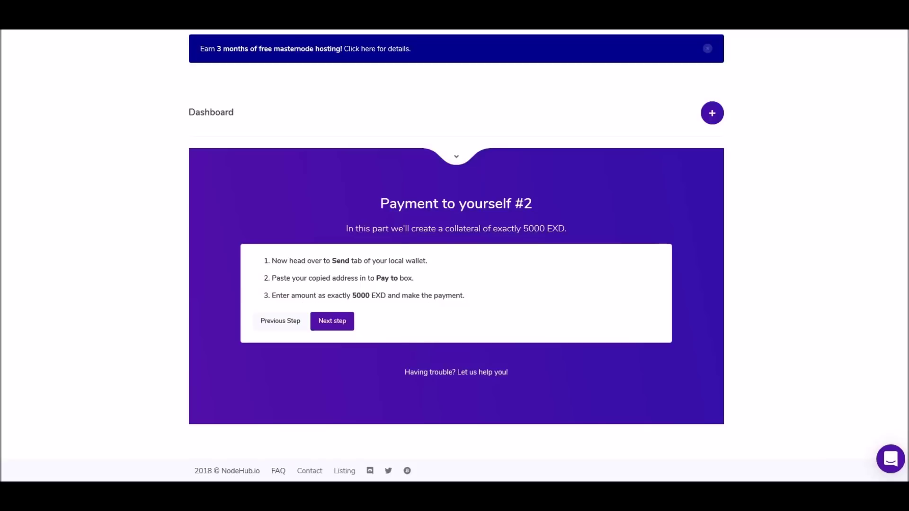
{"action": "mouse_move", "coordinate": [505, 495]}
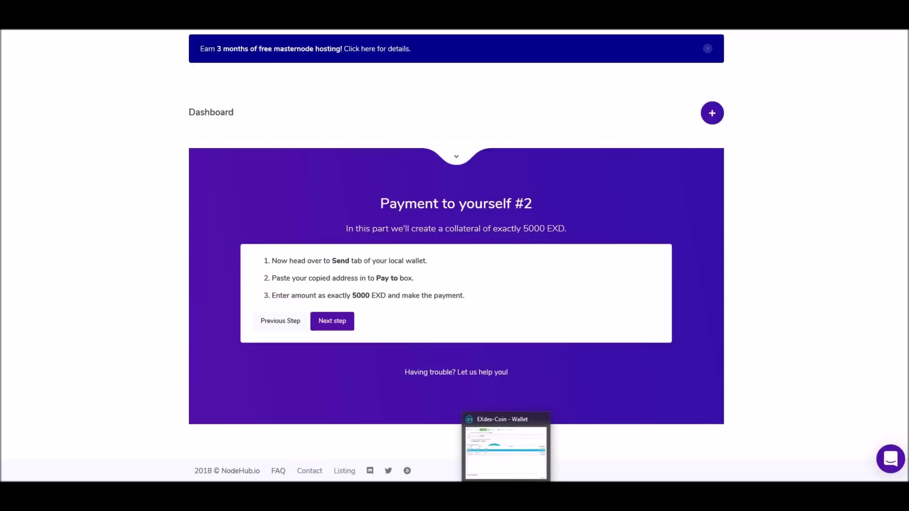
{"action": "left_click", "coordinate": [473, 419]}
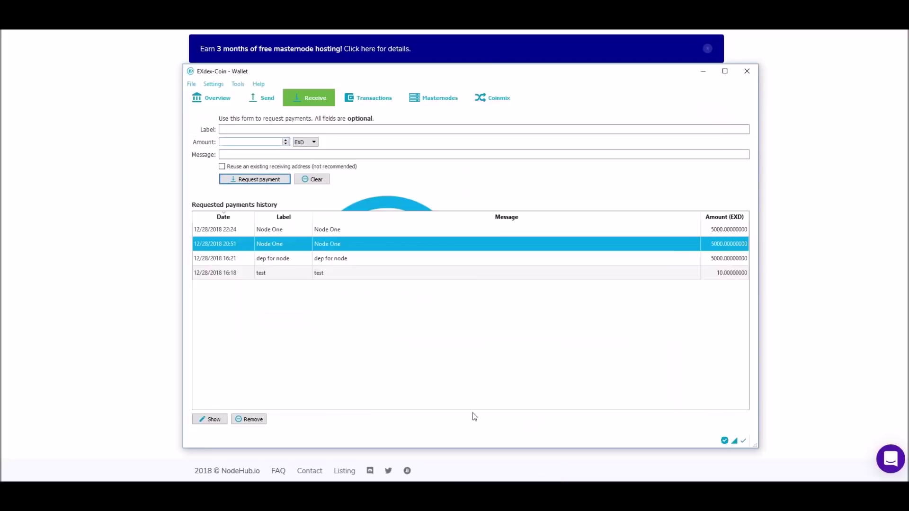
Step: Send exactly 5000 EXD to the Node One address and open that transaction's details
{"action": "left_click", "coordinate": [268, 100]}
{"action": "left_click_drag", "start_coordinate": [337, 122], "coordinate": [215, 124]}
{"action": "right_click", "coordinate": [240, 122]}
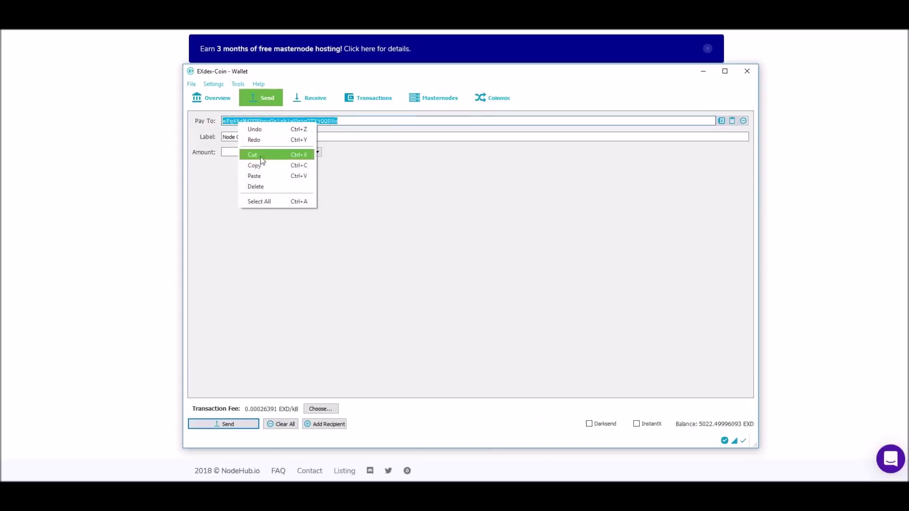
{"action": "left_click", "coordinate": [263, 166]}
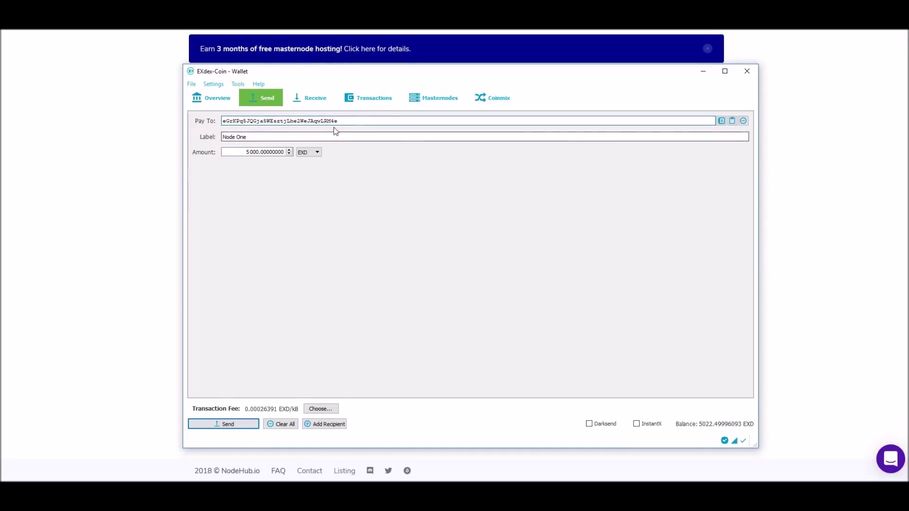
{"action": "left_click", "coordinate": [238, 427]}
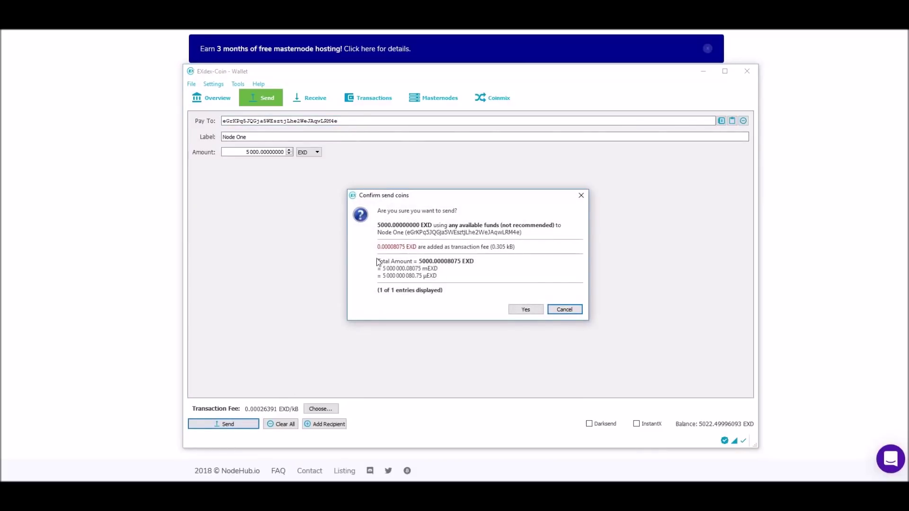
{"action": "left_click", "coordinate": [527, 311]}
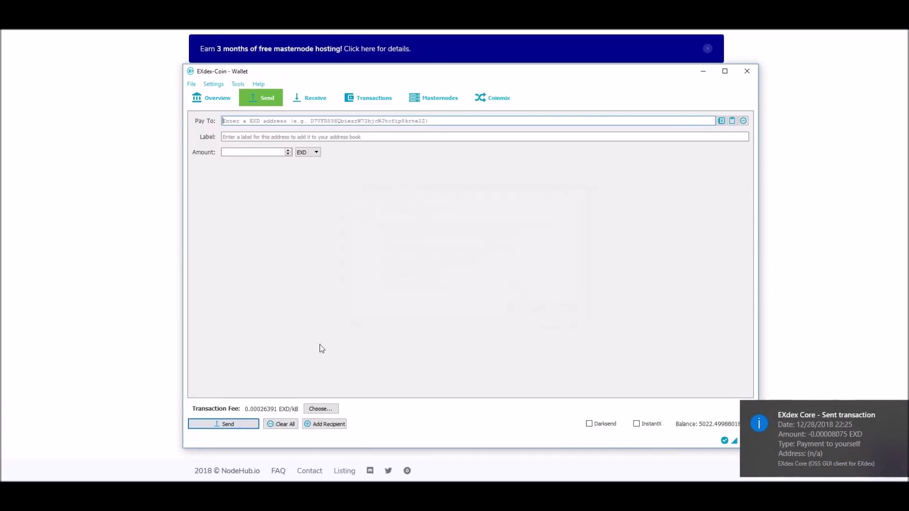
{"action": "left_click", "coordinate": [364, 95]}
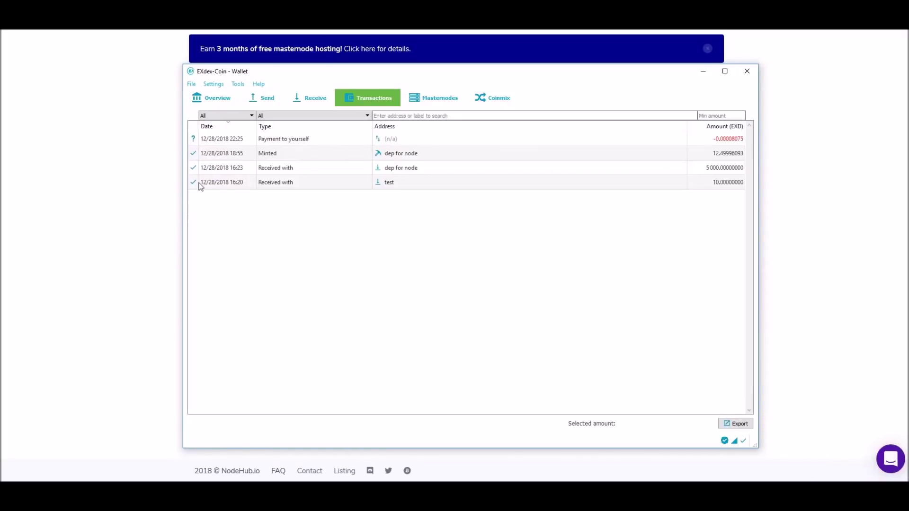
{"action": "double_click", "coordinate": [286, 138]}
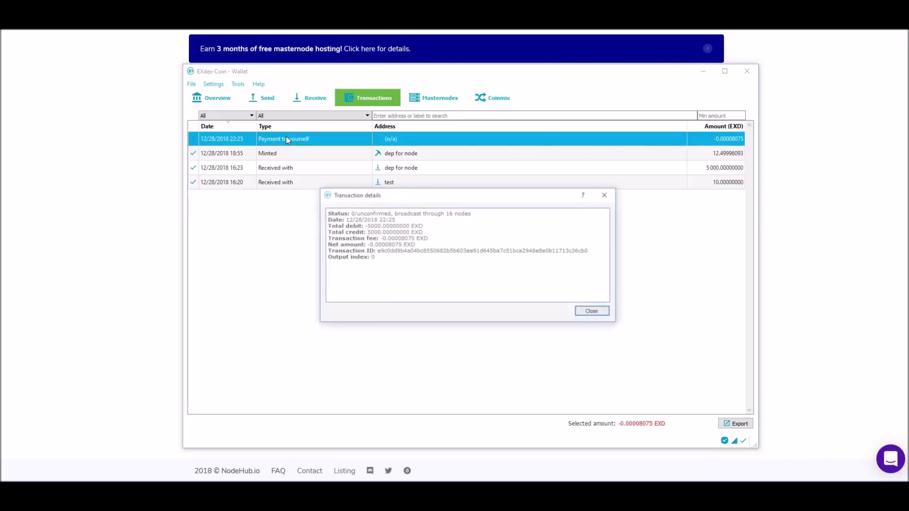
Step: Advance NodeHub to the 'Payment to yourself #3' transaction ID step and try Check Txid and Deploy
{"action": "left_click", "coordinate": [124, 266]}
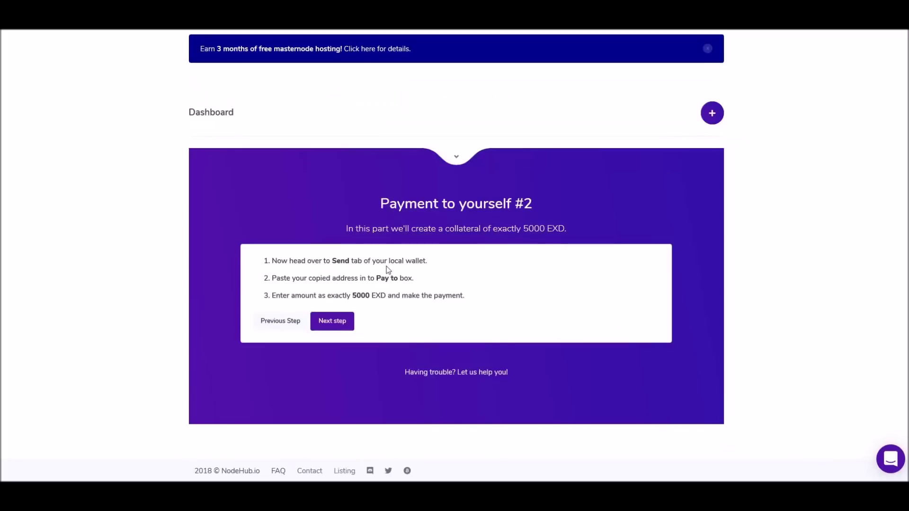
{"action": "left_click", "coordinate": [342, 322]}
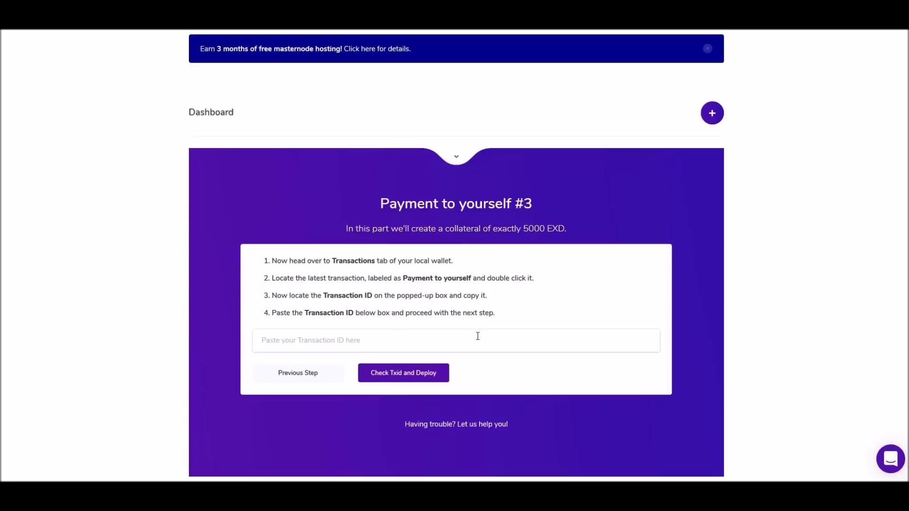
{"action": "left_click", "coordinate": [416, 374]}
Step: Copy the 5000 EXD payment's Transaction ID from the wallet, paste it in, and Check Txid and Deploy
{"action": "mouse_move", "coordinate": [504, 481]}
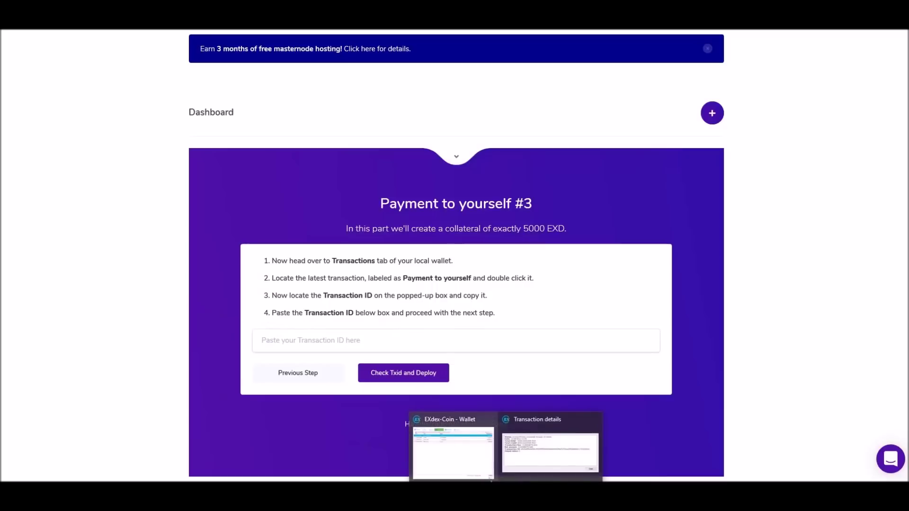
{"action": "left_click", "coordinate": [524, 459]}
{"action": "left_click_drag", "start_coordinate": [592, 251], "coordinate": [378, 253]}
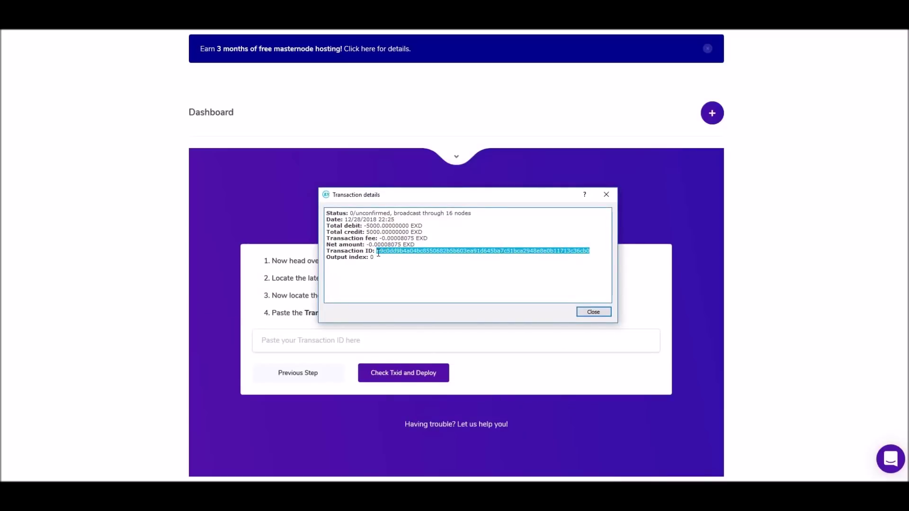
{"action": "right_click", "coordinate": [390, 255]}
{"action": "left_click", "coordinate": [404, 259]}
{"action": "left_click", "coordinate": [354, 340]}
{"action": "right_click", "coordinate": [355, 340]}
{"action": "left_click", "coordinate": [379, 376]}
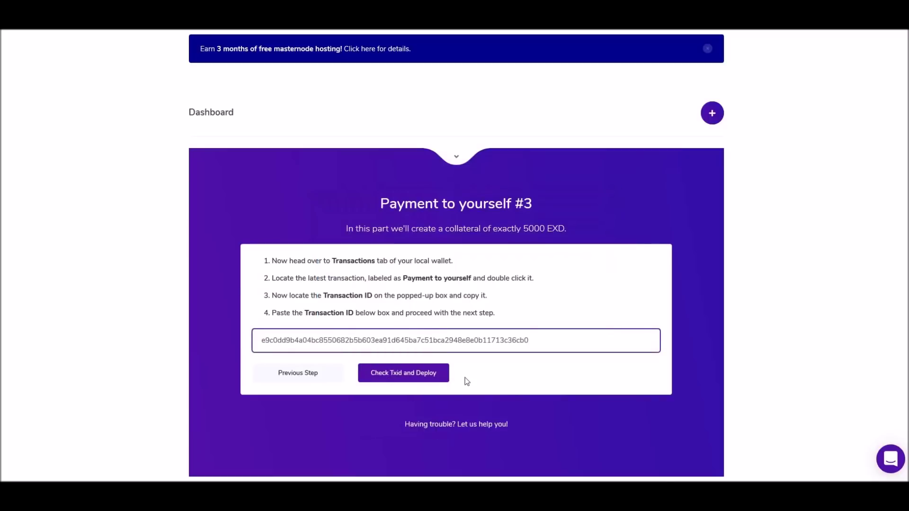
{"action": "left_click", "coordinate": [404, 377]}
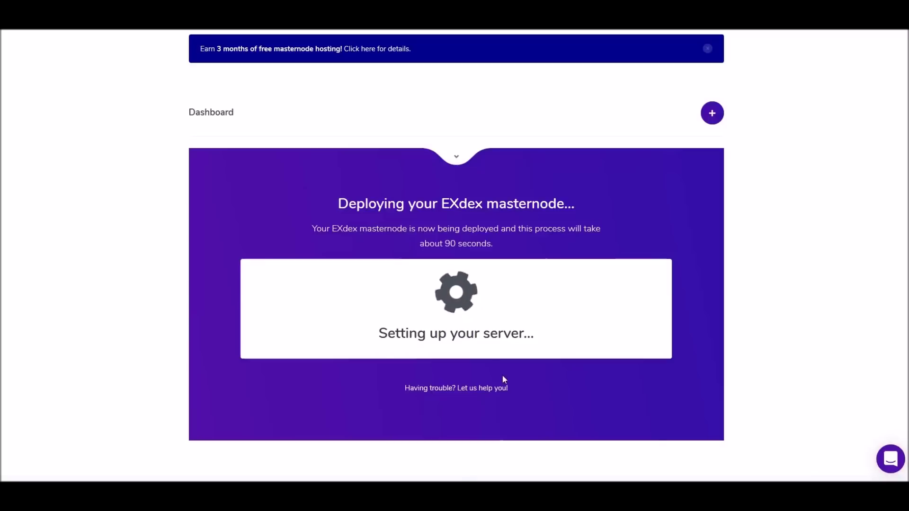
Step: Bring the GRVS Core wallet to the front while the EXdex masternode deploys
{"action": "left_click", "coordinate": [456, 497]}
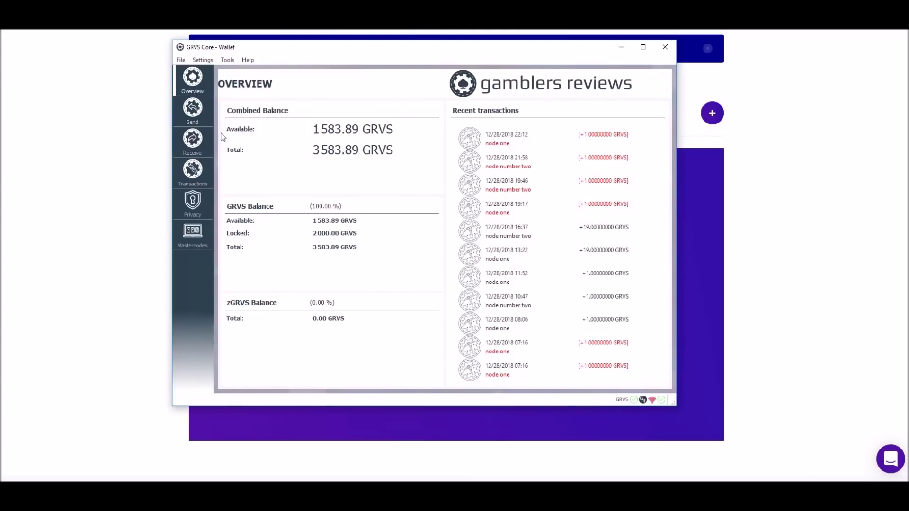
Step: Request 1000 GRVS labelled 'Node three' with message 'Node Three' and copy its receiving address
{"action": "left_click", "coordinate": [192, 142]}
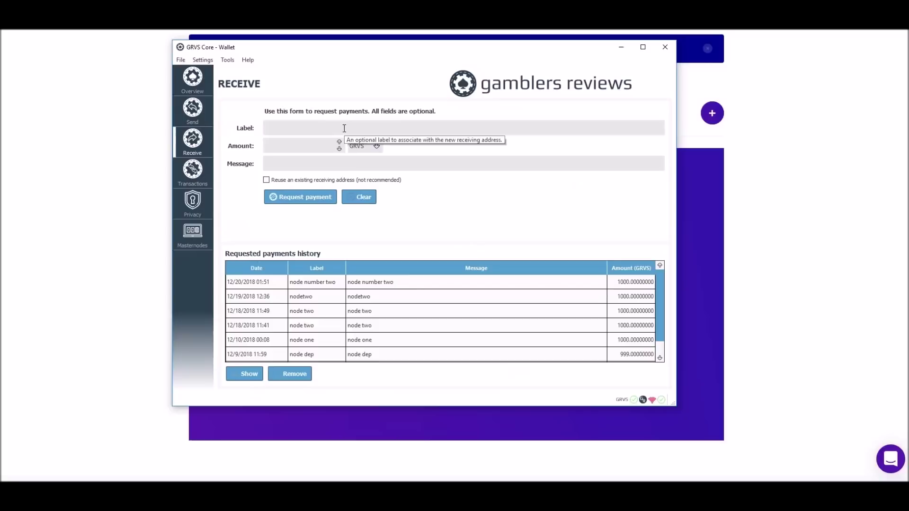
{"action": "type", "text": "Node"}
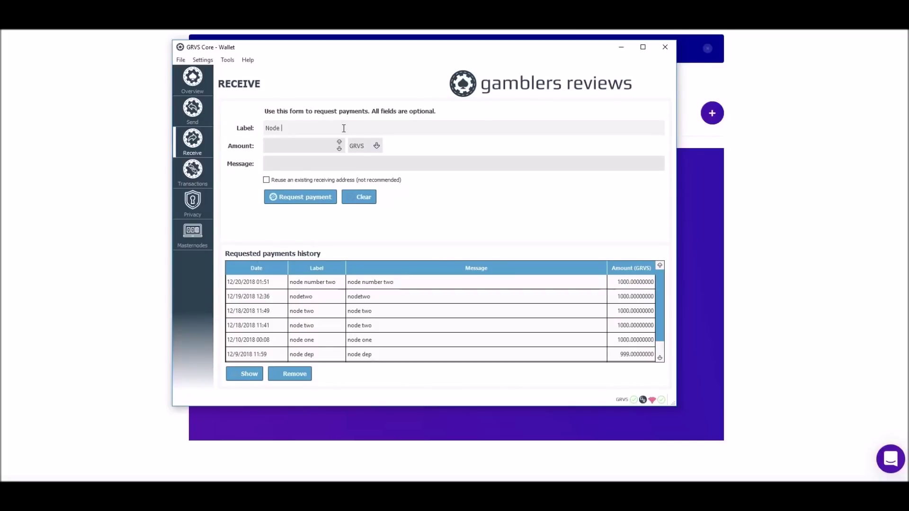
{"action": "type", "text": " three"}
{"action": "left_click", "coordinate": [328, 146]}
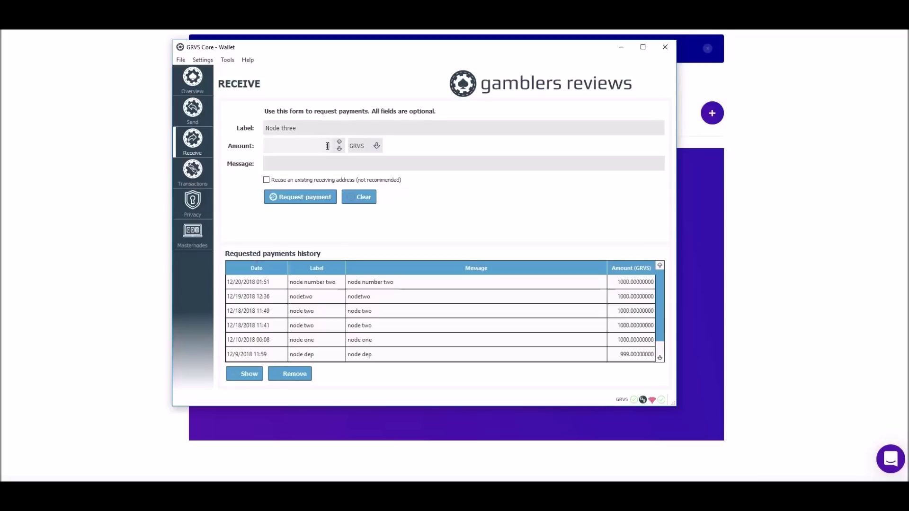
{"action": "type", "text": "1000"}
{"action": "left_click", "coordinate": [327, 165]}
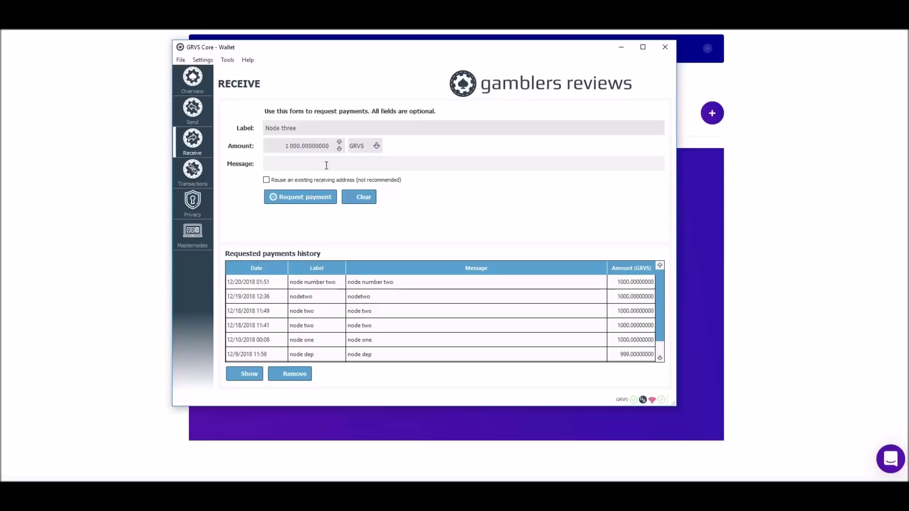
{"action": "type", "text": "Node"}
{"action": "type", "text": "Three"}
{"action": "left_click", "coordinate": [321, 199]}
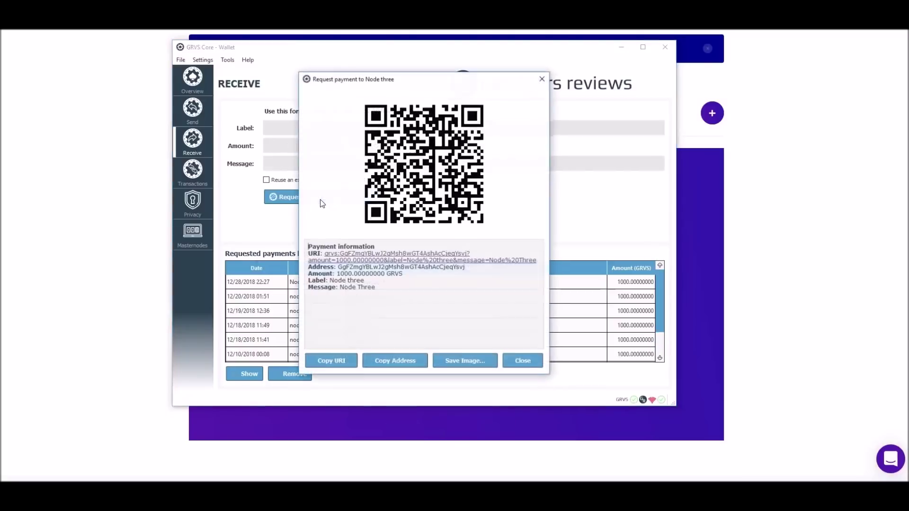
{"action": "left_click", "coordinate": [400, 361]}
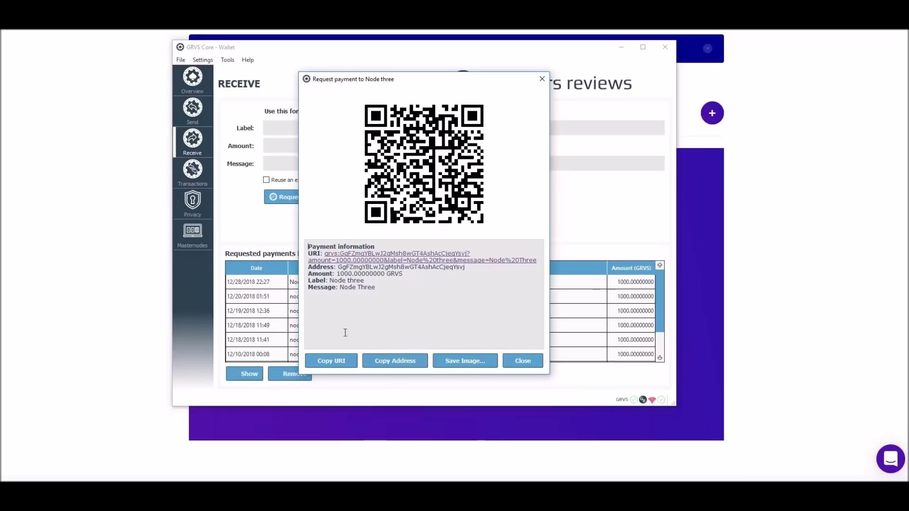
{"action": "left_click", "coordinate": [525, 364]}
Step: Send 1000 GRVS to the pasted Node three address and confirm the payment
{"action": "left_click", "coordinate": [195, 116]}
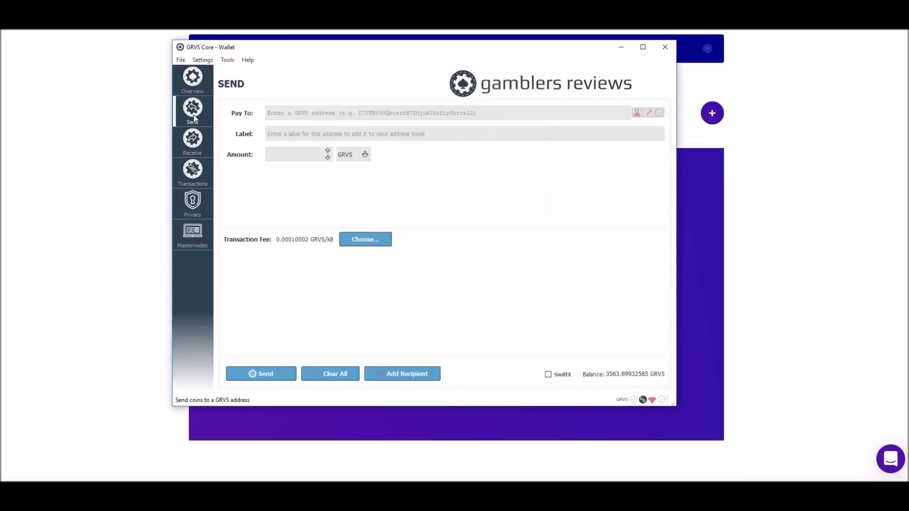
{"action": "right_click", "coordinate": [326, 113]}
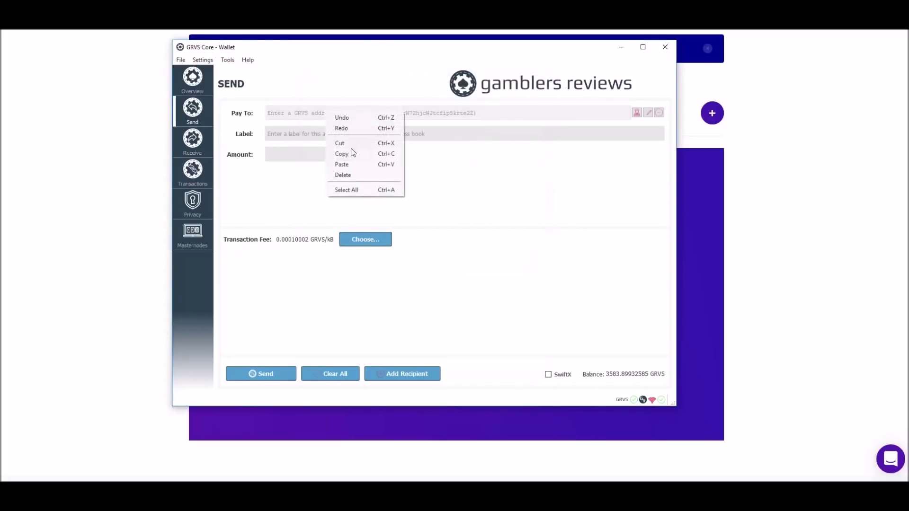
{"action": "left_click", "coordinate": [355, 166]}
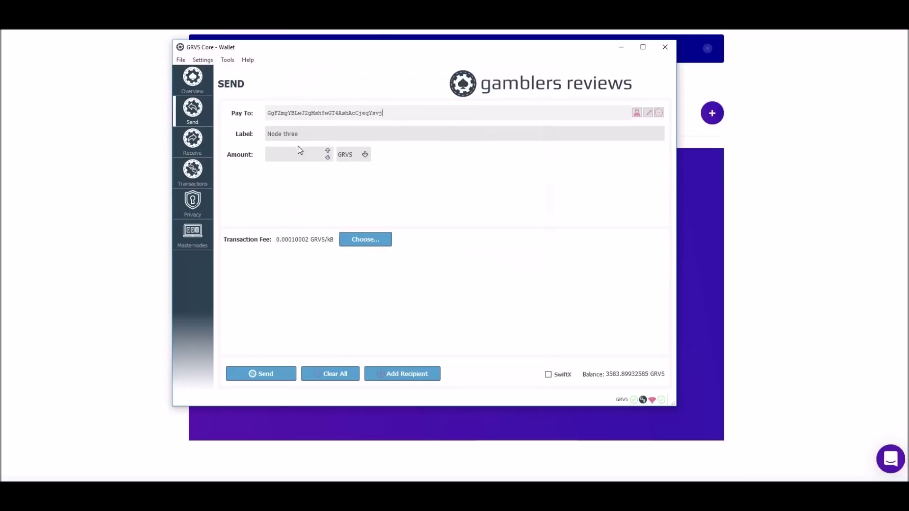
{"action": "left_click", "coordinate": [301, 153]}
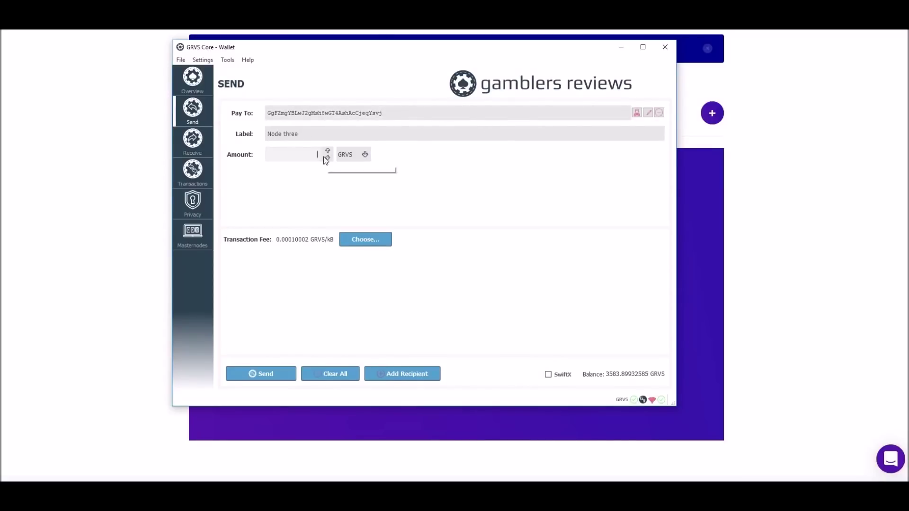
{"action": "type", "text": "1 000"}
{"action": "left_click", "coordinate": [274, 374]}
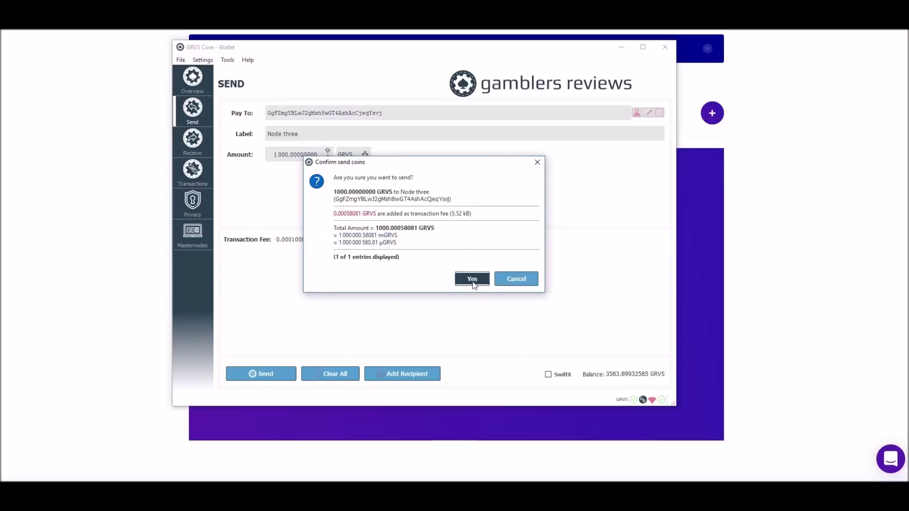
{"action": "left_click", "coordinate": [472, 280]}
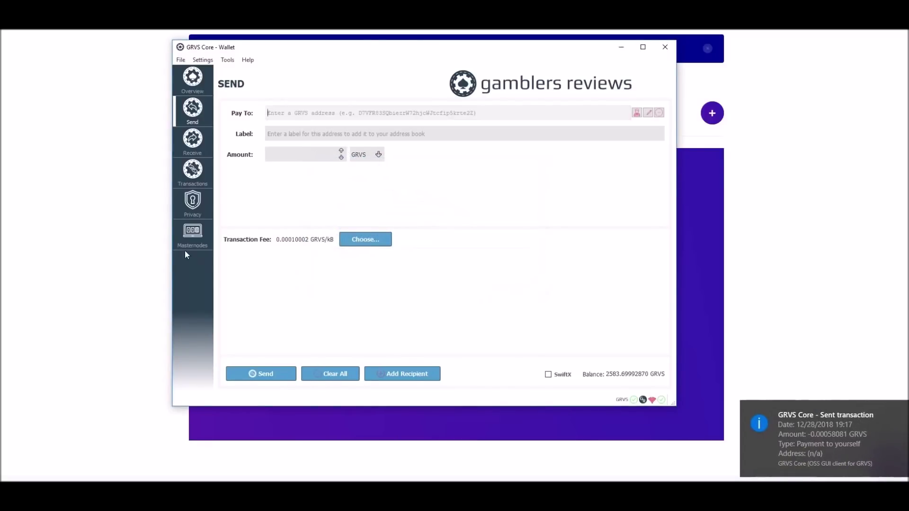
Step: Review the transaction history and the overview balance of 583.69 GRVS available
{"action": "left_click", "coordinate": [193, 175]}
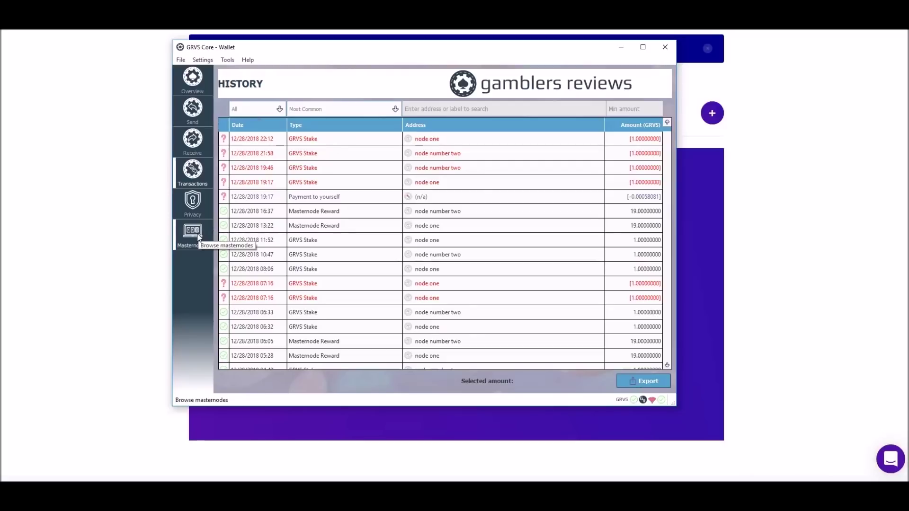
{"action": "left_click", "coordinate": [193, 86]}
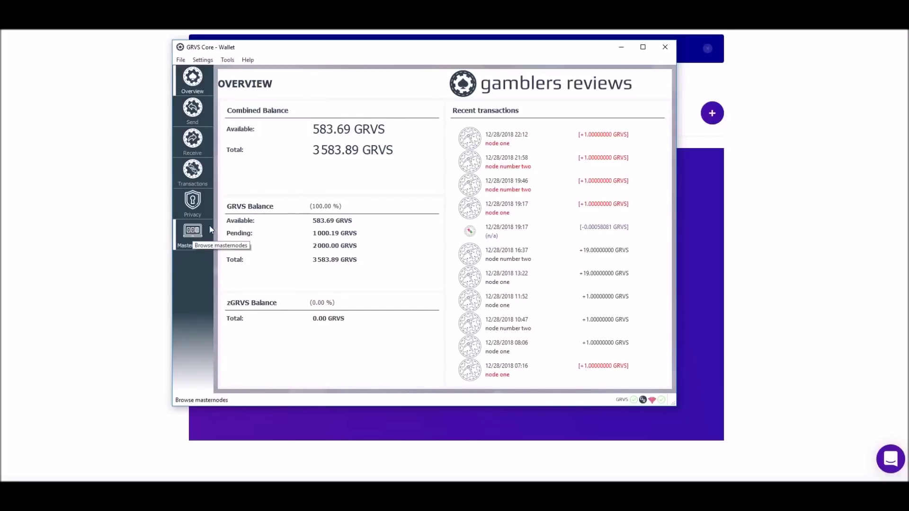
{"action": "mouse_move", "coordinate": [529, 153]}
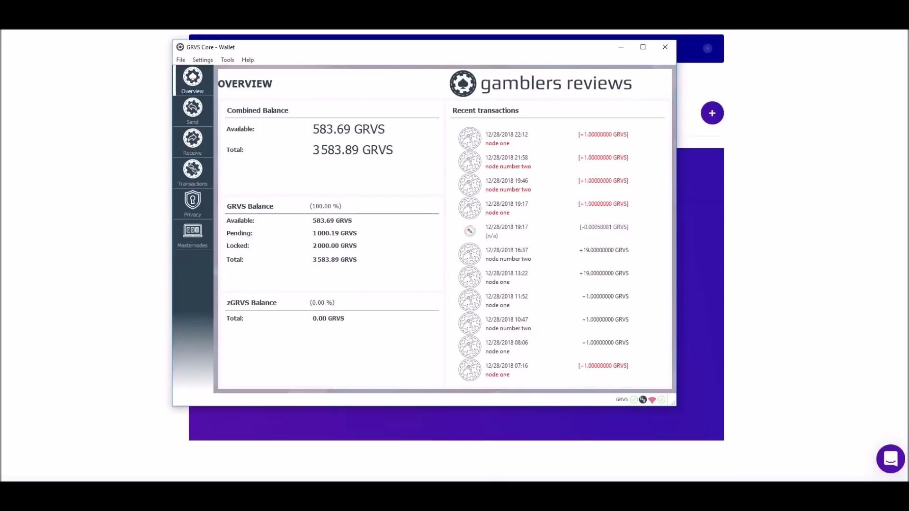
Step: Open the ORWELL-Coin wallet configuration file from Tools, find it empty, and close Notepad
{"action": "mouse_move", "coordinate": [506, 490]}
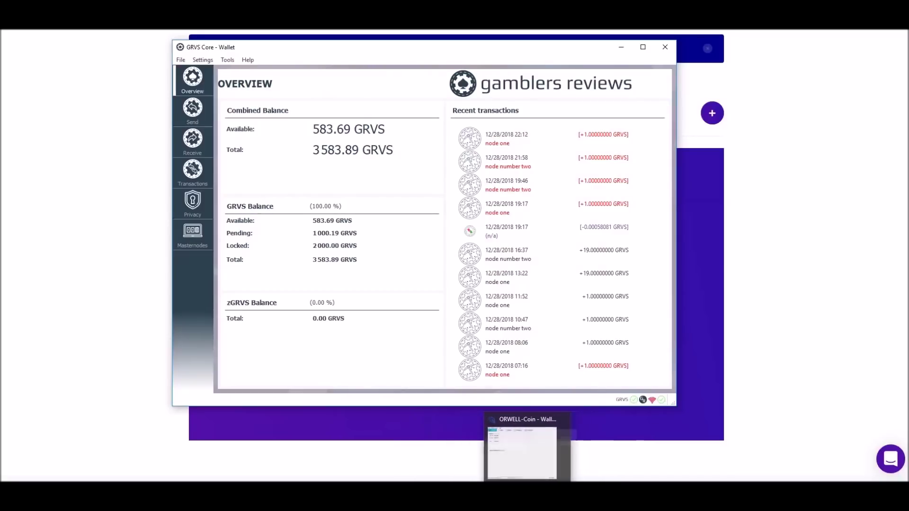
{"action": "left_click", "coordinate": [532, 493]}
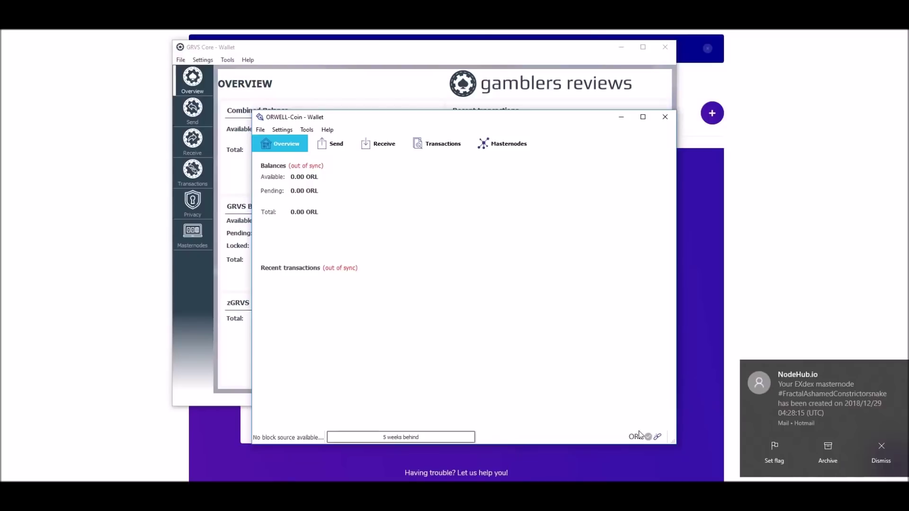
{"action": "mouse_move", "coordinate": [651, 440]}
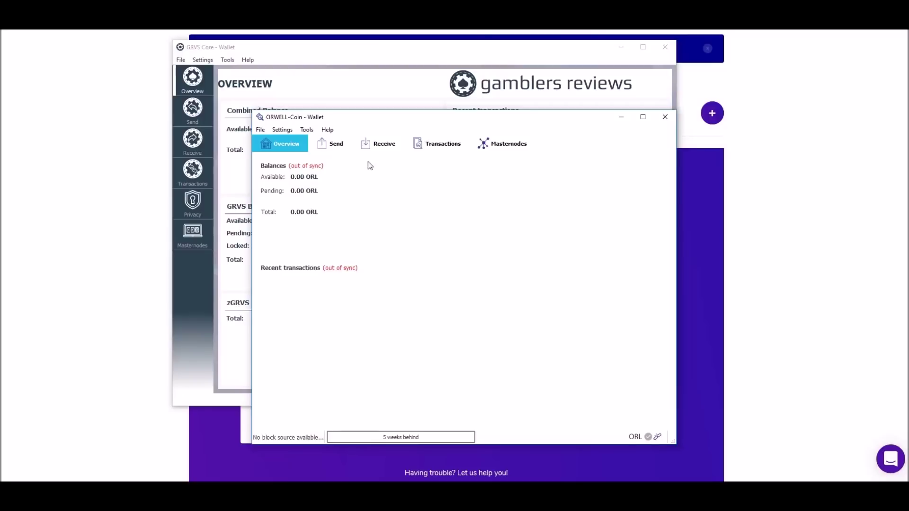
{"action": "left_click", "coordinate": [304, 132]}
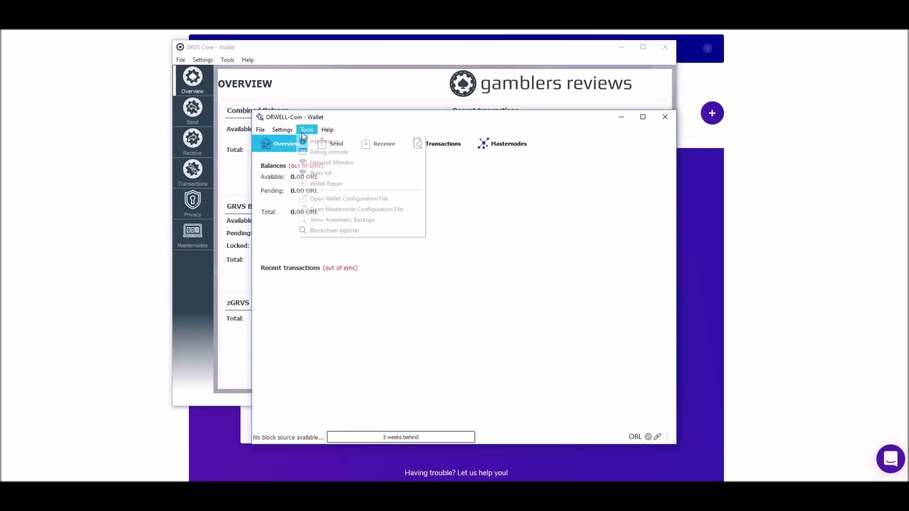
{"action": "left_click", "coordinate": [339, 198]}
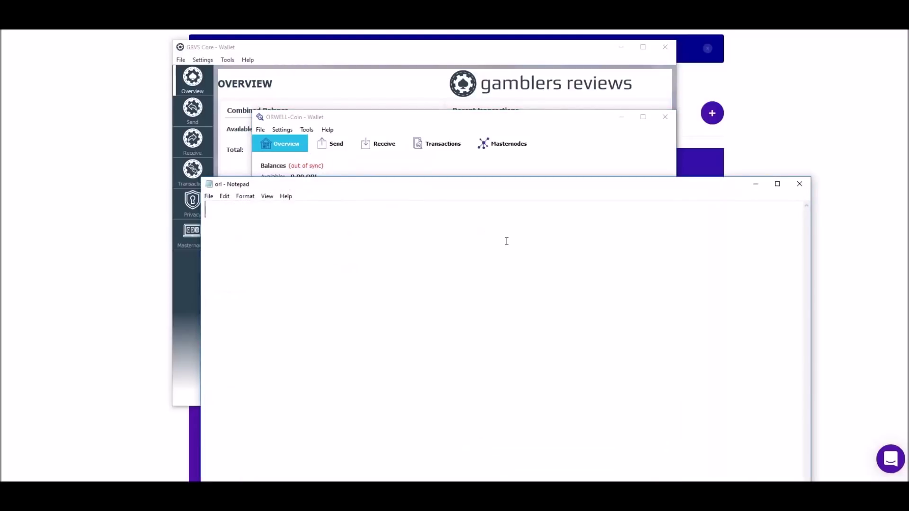
{"action": "left_click", "coordinate": [799, 183]}
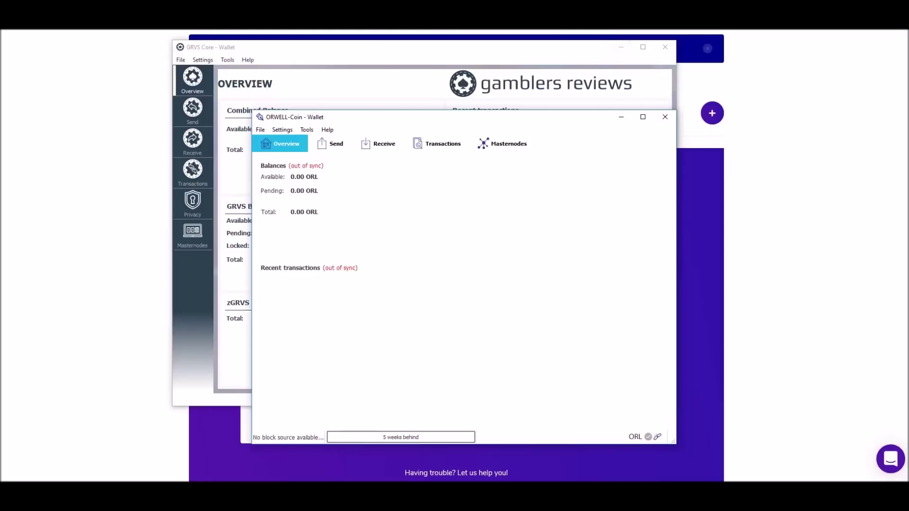
{"action": "left_click", "coordinate": [743, 407]}
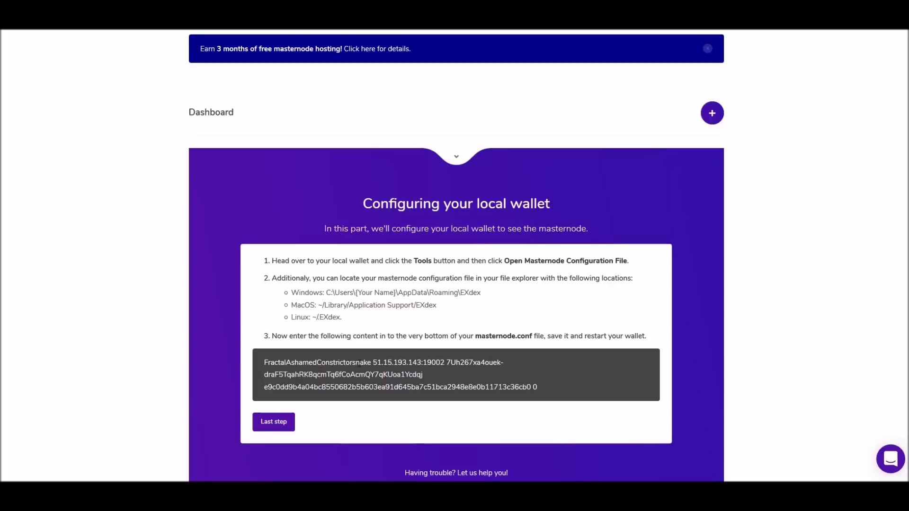
Step: Copy the masternode.conf line from NodeHub's dark code box
{"action": "left_click_drag", "start_coordinate": [539, 385], "coordinate": [277, 372]}
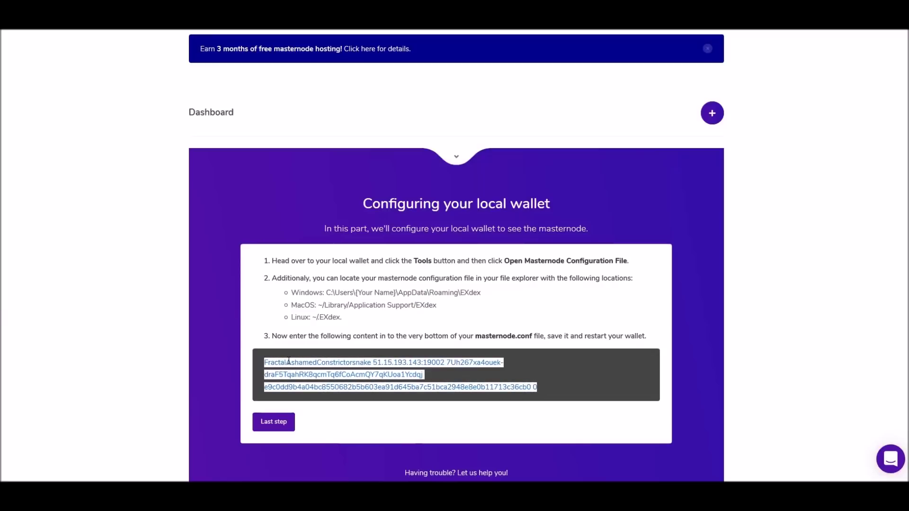
{"action": "right_click", "coordinate": [289, 361]}
{"action": "left_click", "coordinate": [310, 367]}
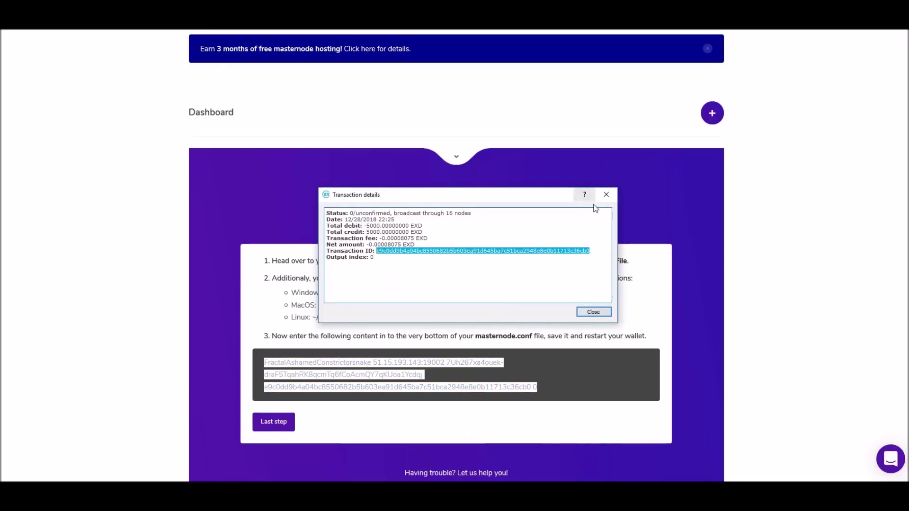
Step: Close the transaction details and open the masternode configuration file from the EXdex Tools menu
{"action": "left_click", "coordinate": [606, 195]}
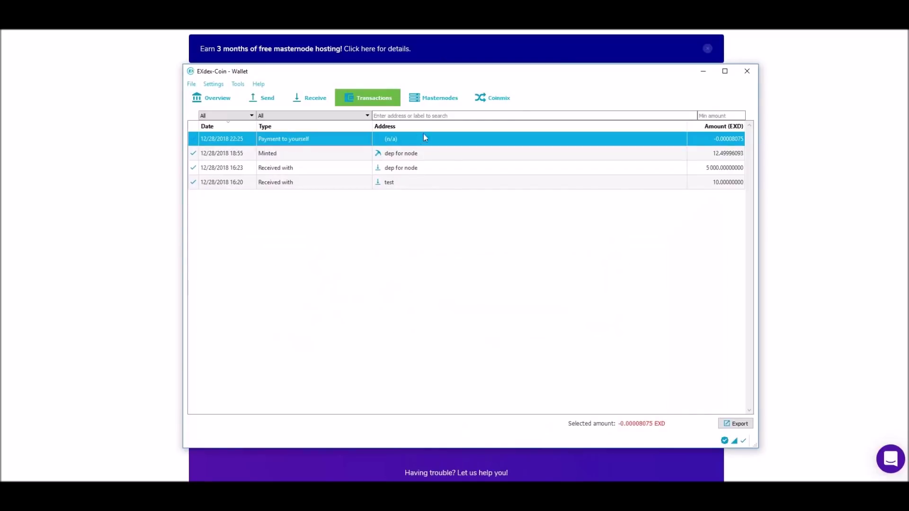
{"action": "left_click", "coordinate": [221, 98]}
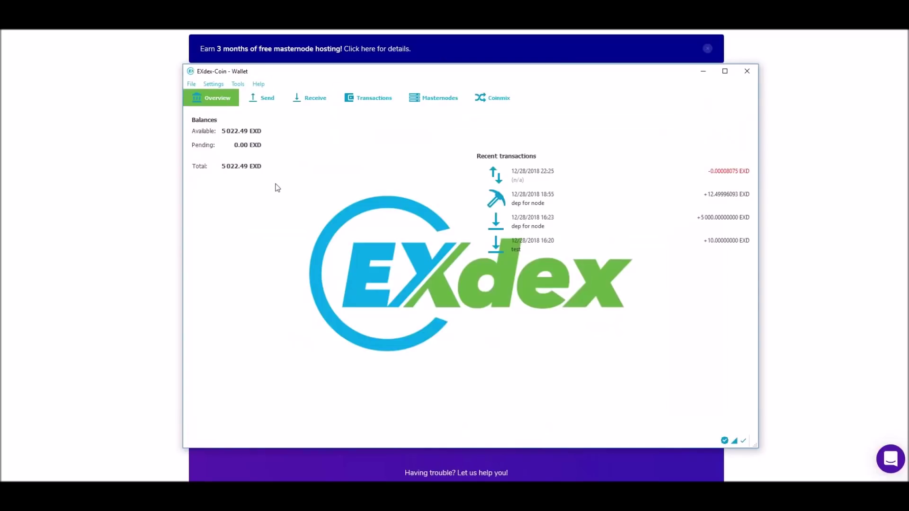
{"action": "left_click", "coordinate": [238, 85]}
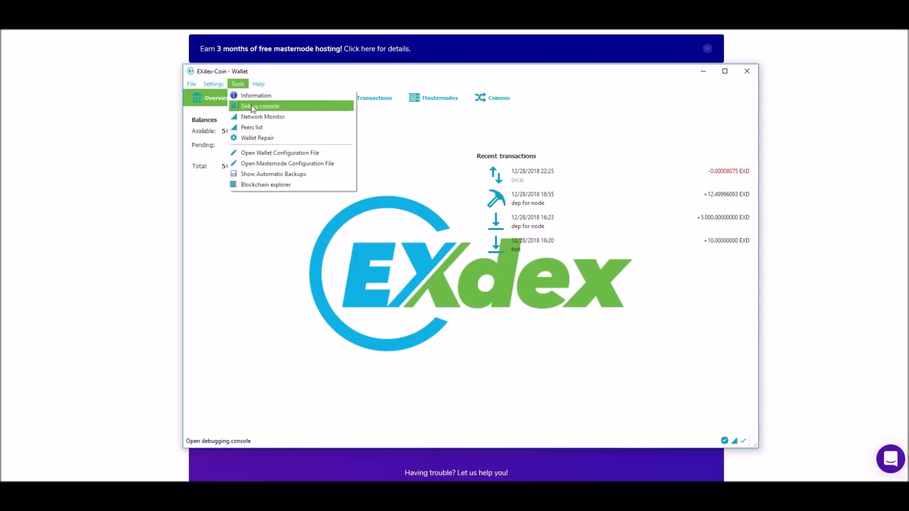
{"action": "left_click", "coordinate": [268, 164]}
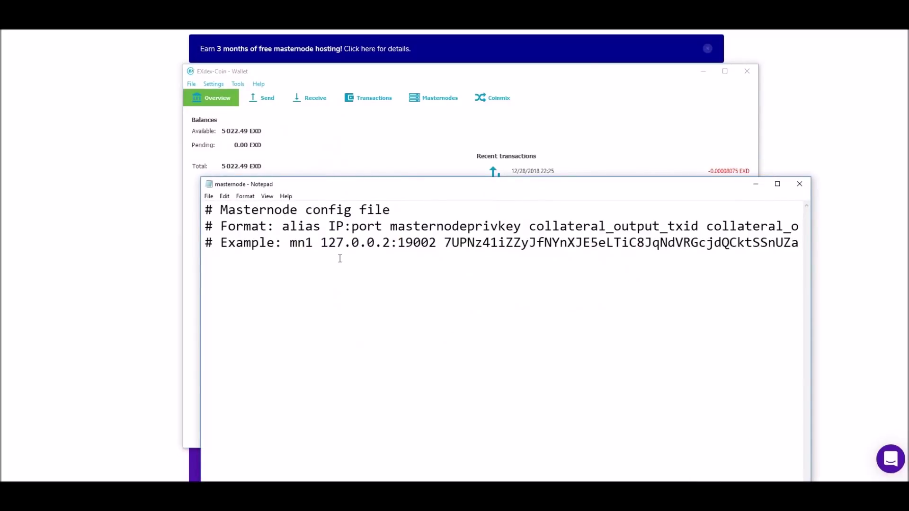
Step: Paste the FractalAshamedConstrictorsnake 51.15.193.143:19002 line at the end of masternode.conf and save it
{"action": "left_click", "coordinate": [216, 258]}
{"action": "right_click", "coordinate": [216, 258]}
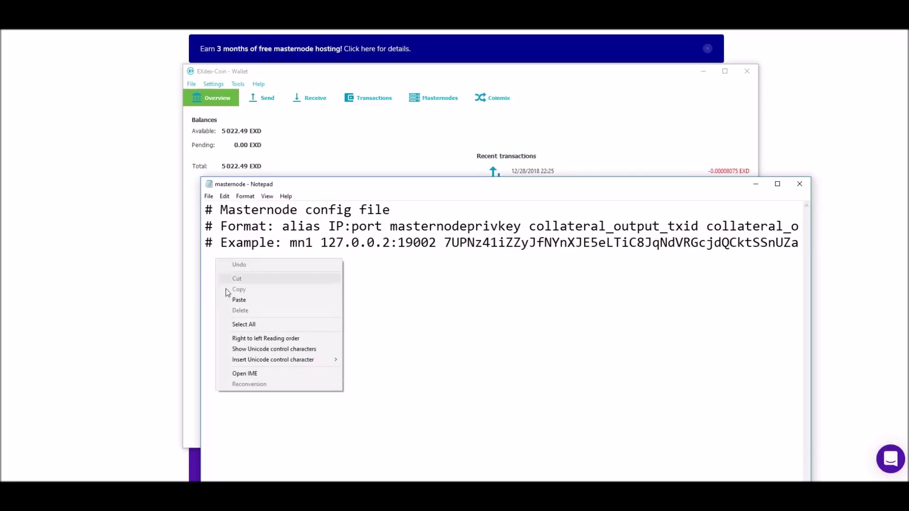
{"action": "left_click", "coordinate": [237, 299]}
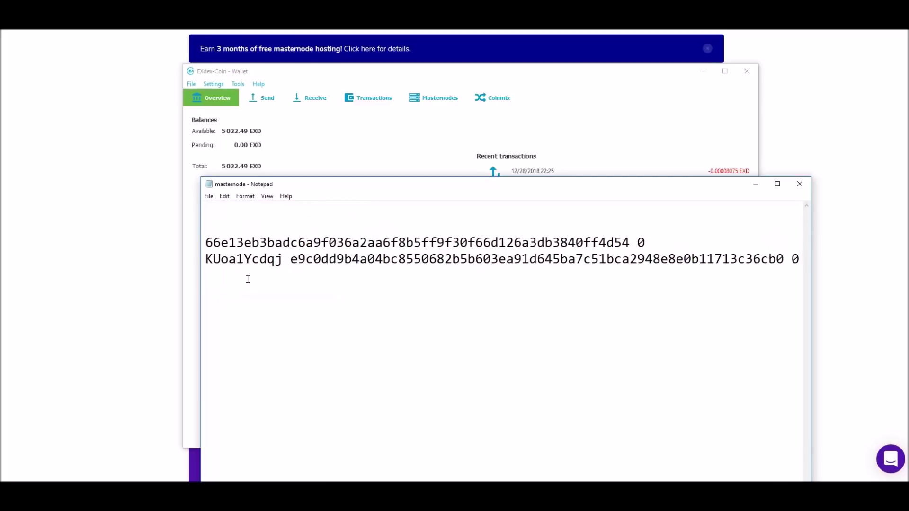
{"action": "scroll", "coordinate": [249, 408], "scroll_direction": "left", "scroll_amount": 2}
{"action": "scroll", "coordinate": [249, 409], "scroll_direction": "left", "scroll_amount": 10}
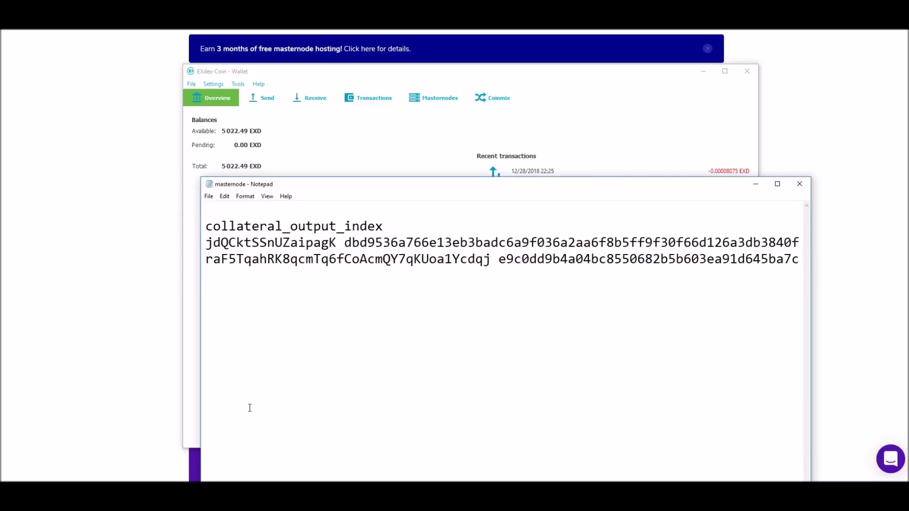
{"action": "scroll", "coordinate": [250, 408], "scroll_direction": "left", "scroll_amount": 1}
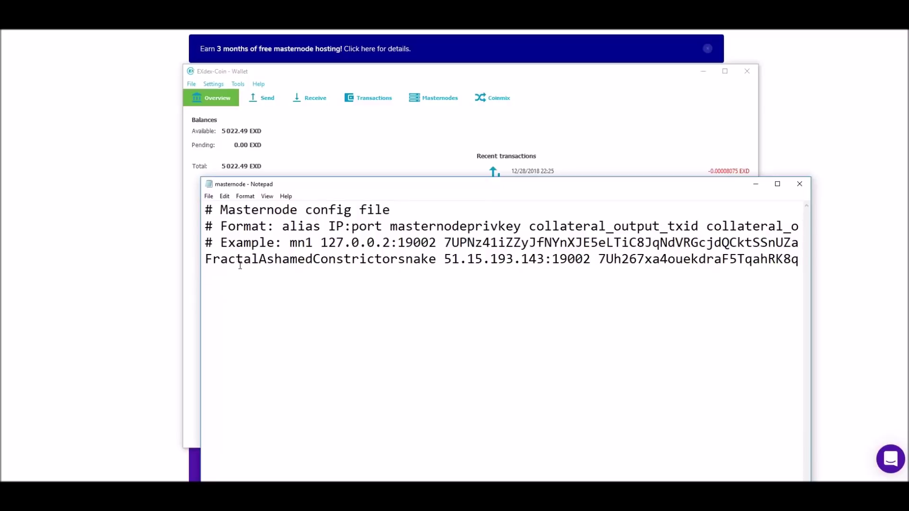
{"action": "left_click", "coordinate": [800, 186]}
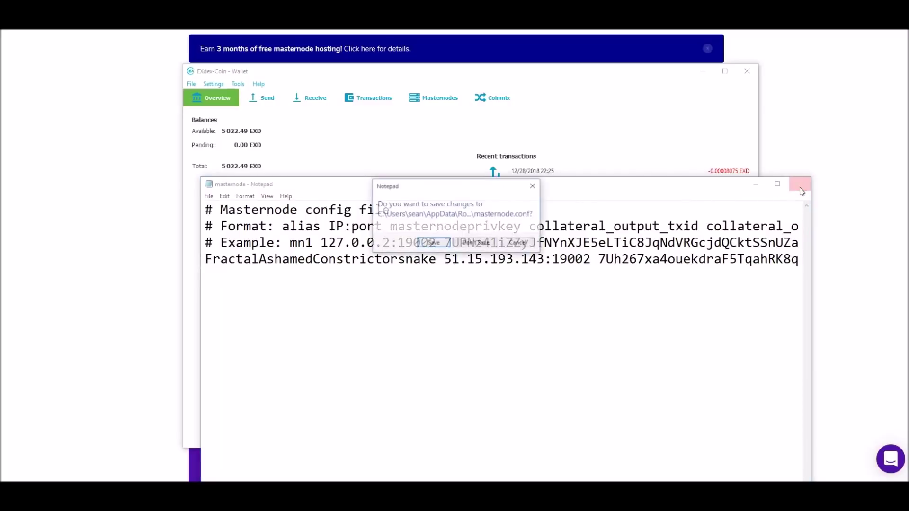
{"action": "left_click", "coordinate": [433, 243]}
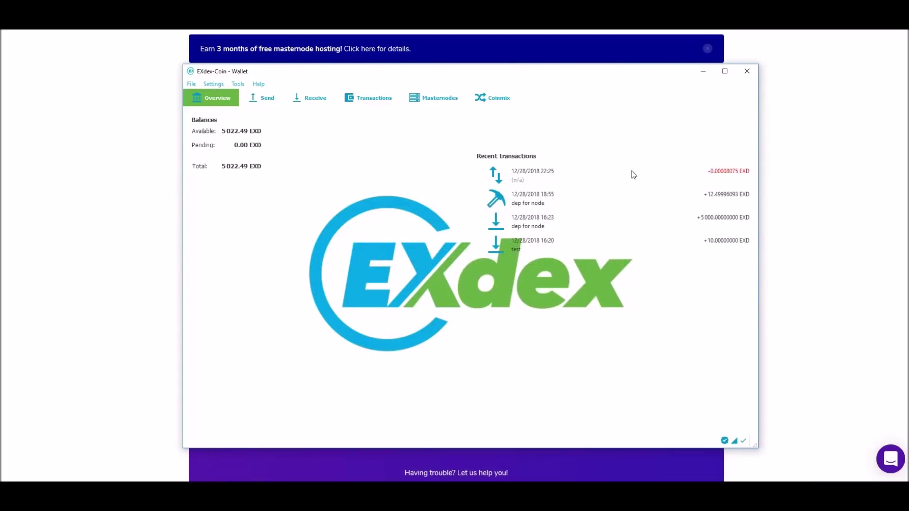
Step: Shut down the EXdex-Coin wallet and relaunch it so it resynchronizes
{"action": "mouse_move", "coordinate": [643, 172]}
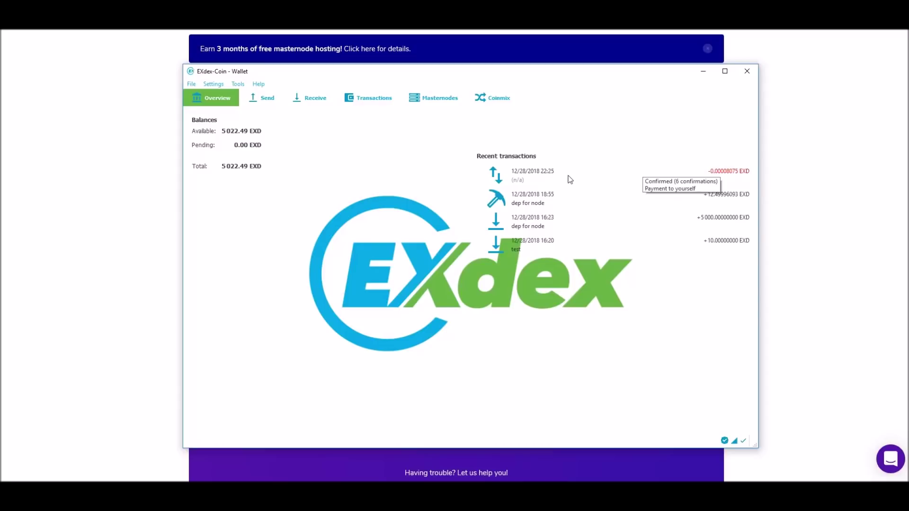
{"action": "left_click", "coordinate": [747, 71]}
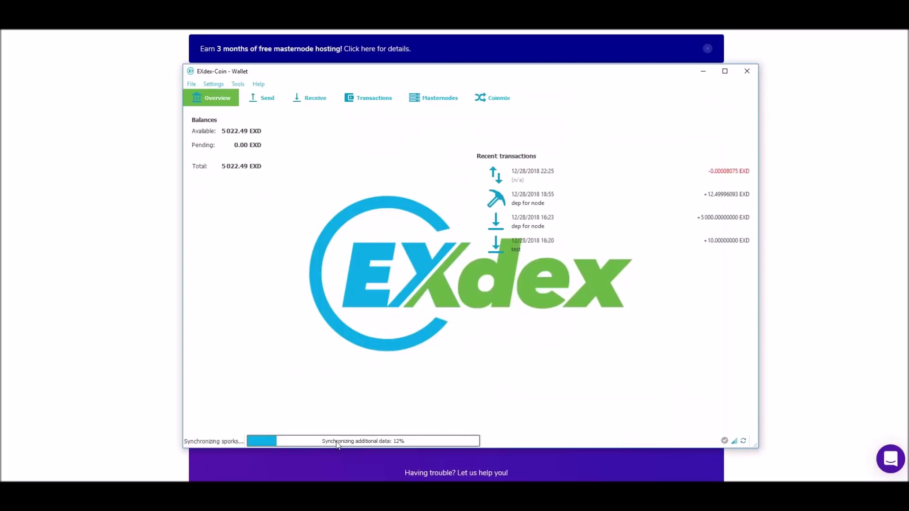
{"action": "mouse_move", "coordinate": [403, 440]}
Step: Advance NodeHub's guide to 'Starting your masternode' and return to the EXdex wallet
{"action": "left_click", "coordinate": [139, 290]}
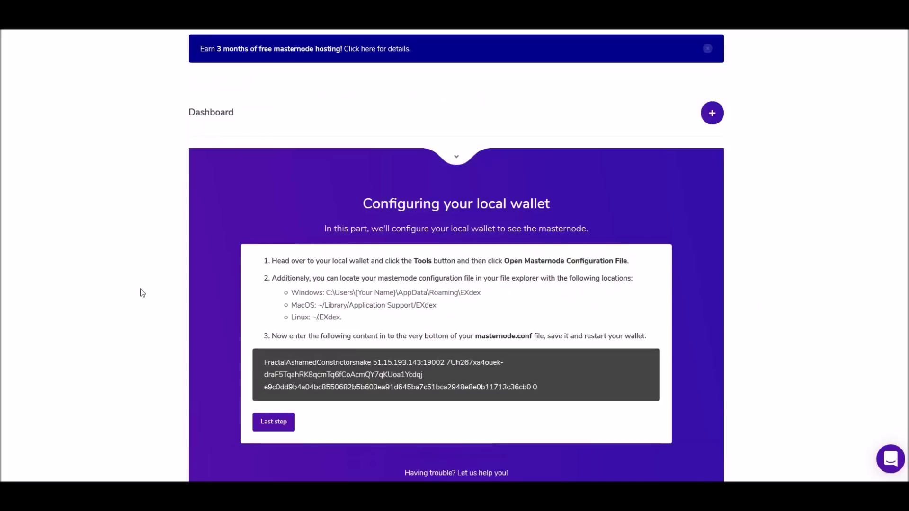
{"action": "left_click", "coordinate": [274, 424]}
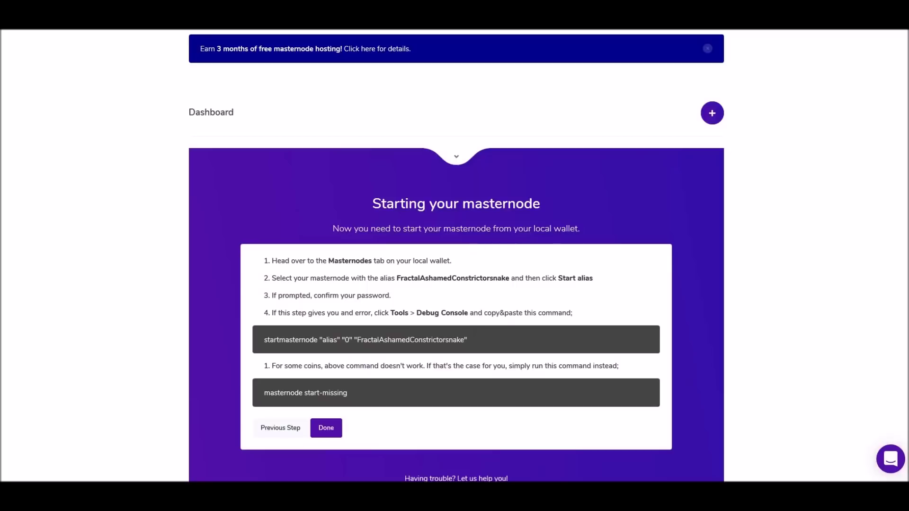
{"action": "key", "text": "alt+Tab"}
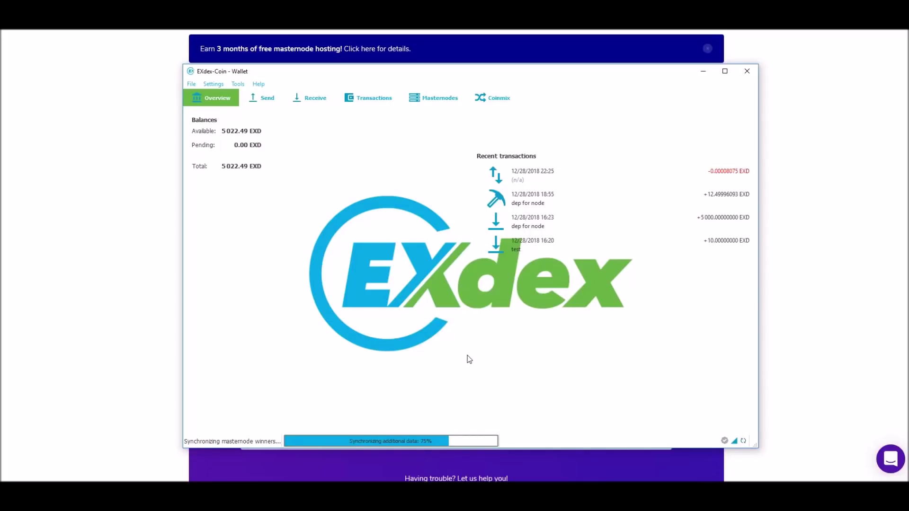
Step: Widen the Masternodes Alias column to show FractalAshamedConstrictorsnake, select it, then minimize GRVS Core
{"action": "left_click", "coordinate": [436, 98]}
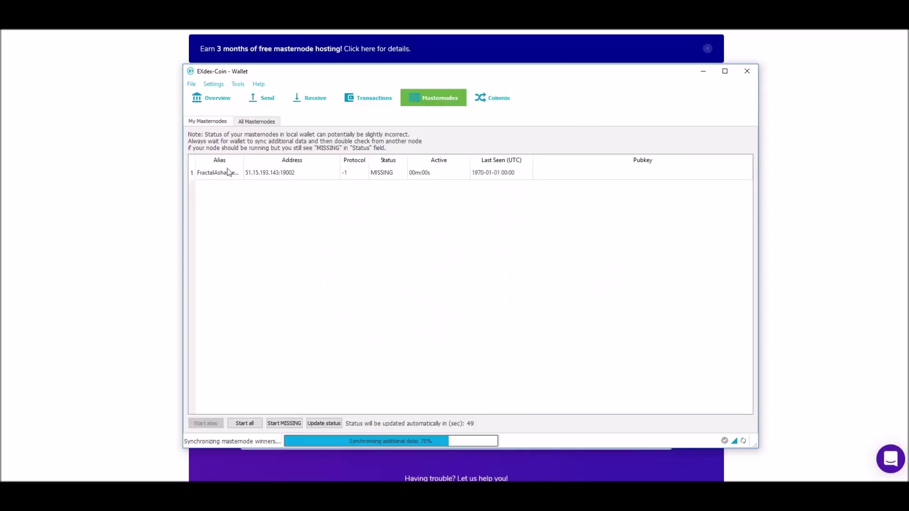
{"action": "left_click_drag", "start_coordinate": [244, 160], "coordinate": [300, 161]}
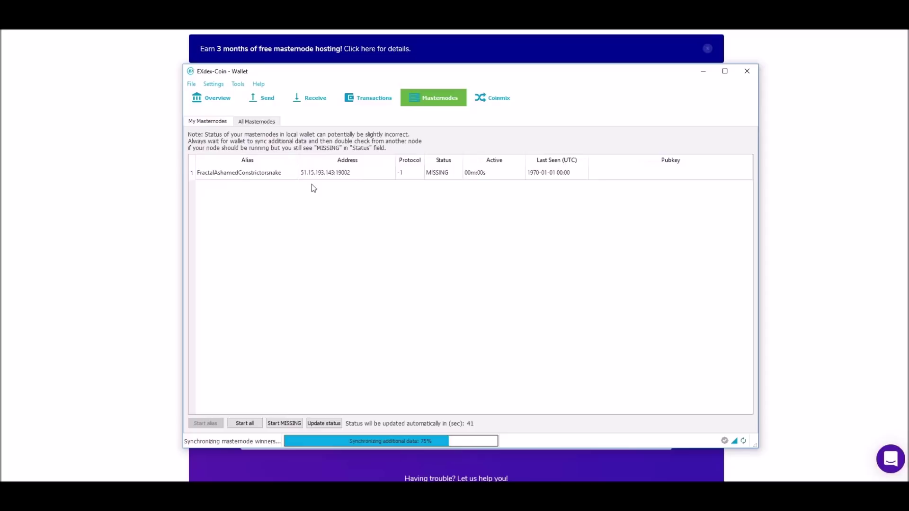
{"action": "left_click", "coordinate": [447, 177]}
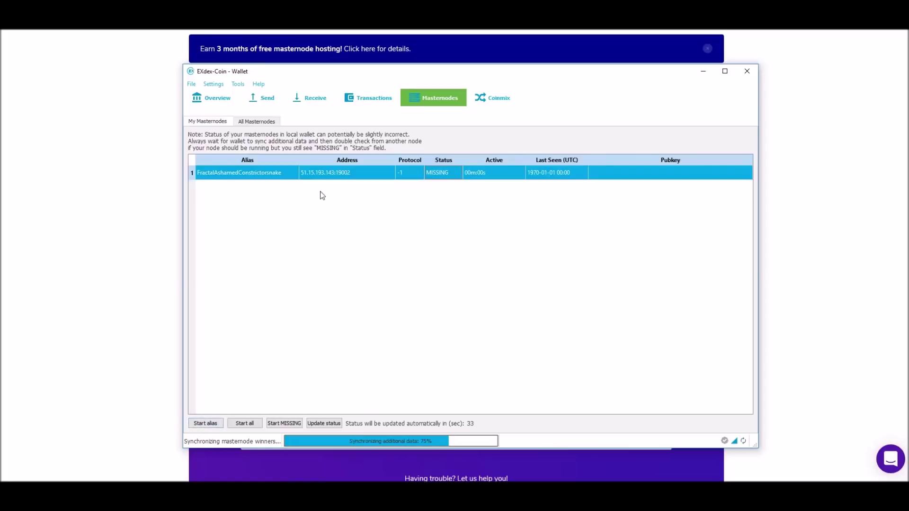
{"action": "right_click", "coordinate": [328, 176]}
{"action": "left_click", "coordinate": [379, 254]}
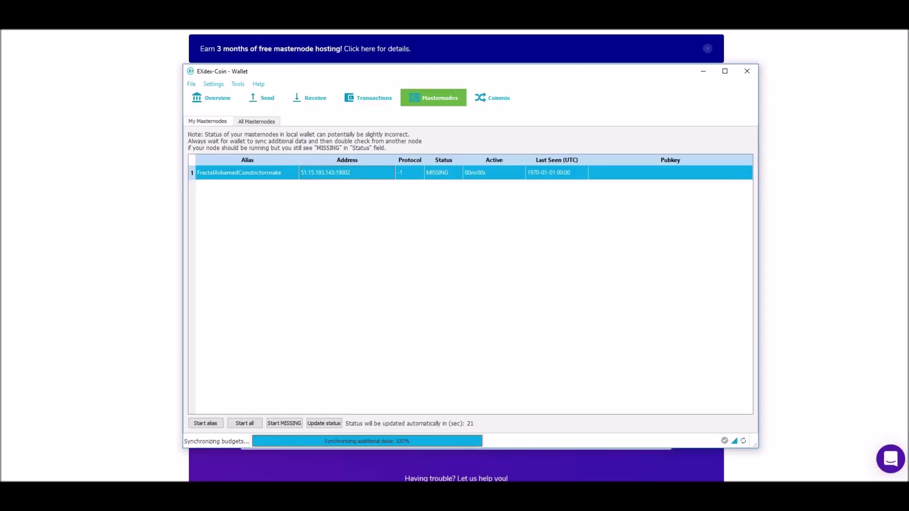
{"action": "key", "text": "alt+Tab"}
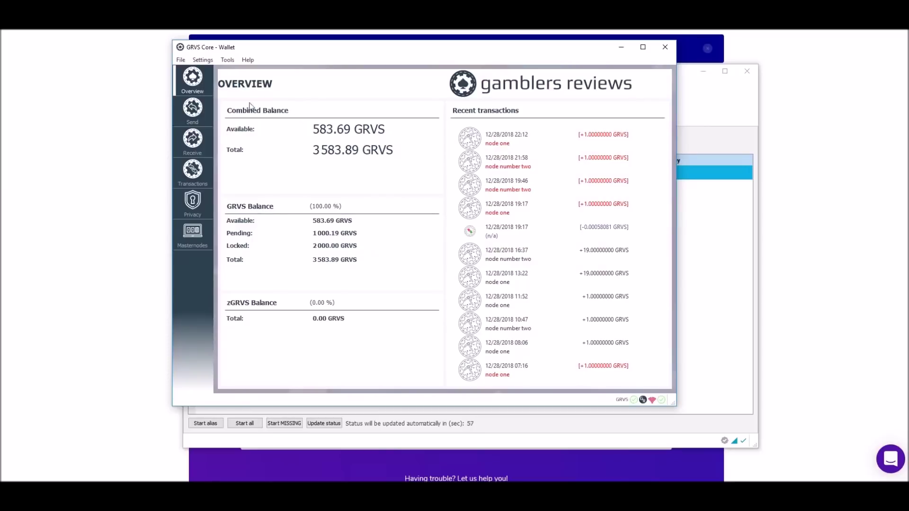
{"action": "left_click", "coordinate": [621, 47]}
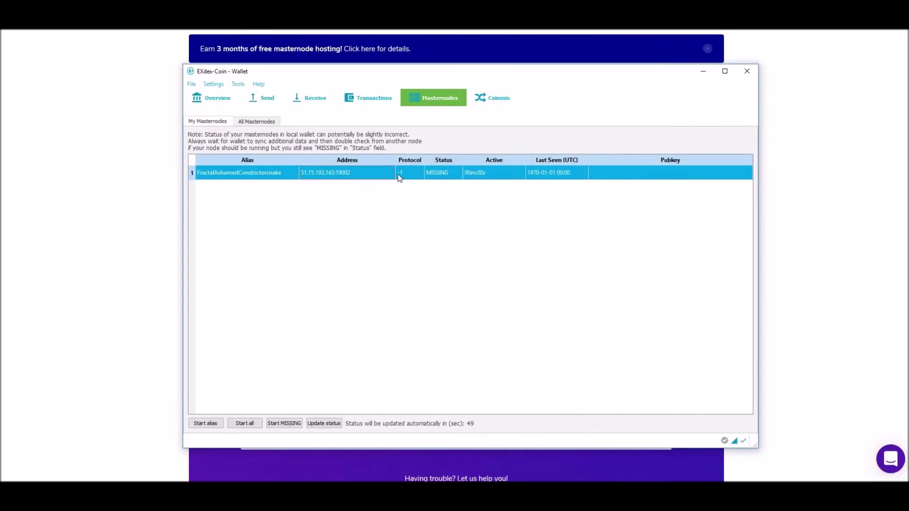
Step: Start the FractalAshamedConstrictorsnake masternode with Start alias, then minimize the wallet back to NodeHub
{"action": "right_click", "coordinate": [371, 175]}
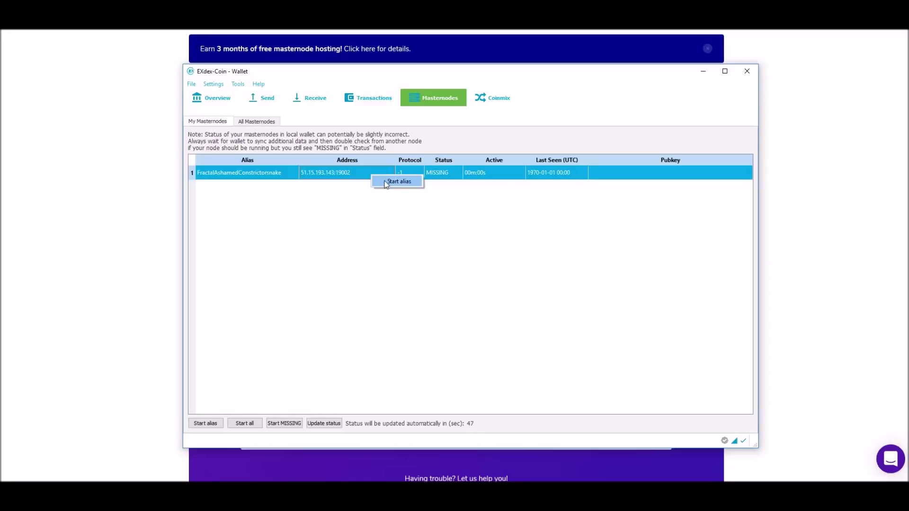
{"action": "left_click", "coordinate": [384, 184]}
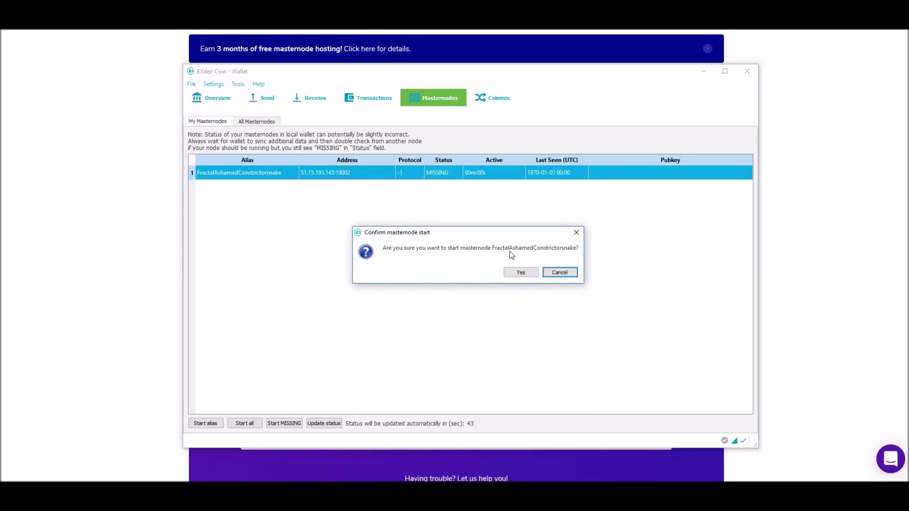
{"action": "left_click", "coordinate": [528, 272]}
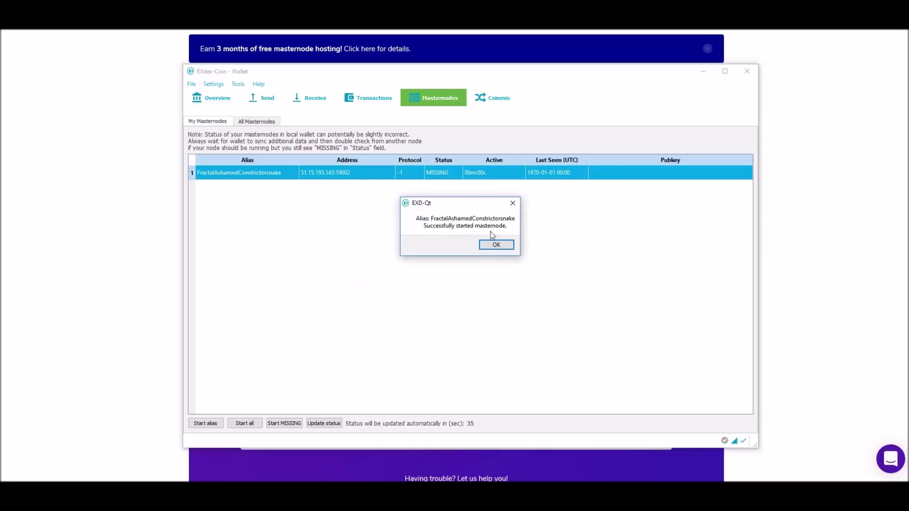
{"action": "left_click", "coordinate": [497, 245]}
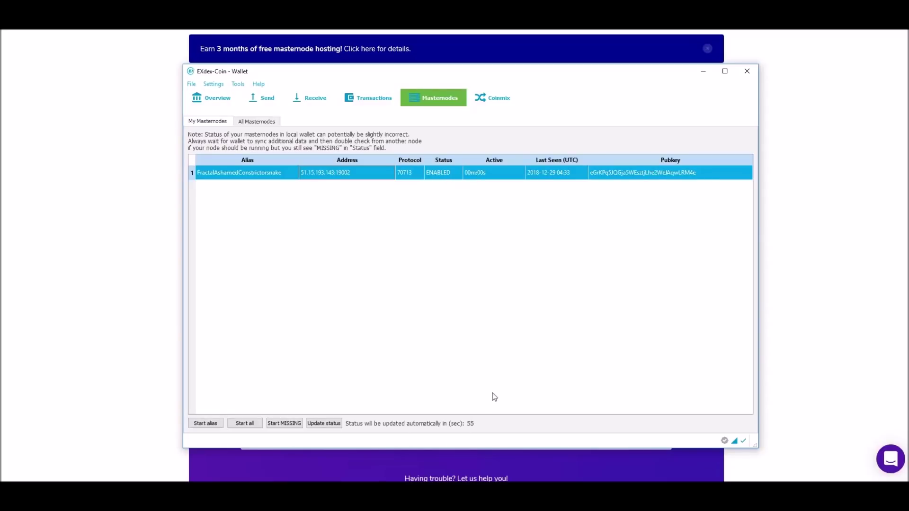
{"action": "left_click", "coordinate": [213, 98]}
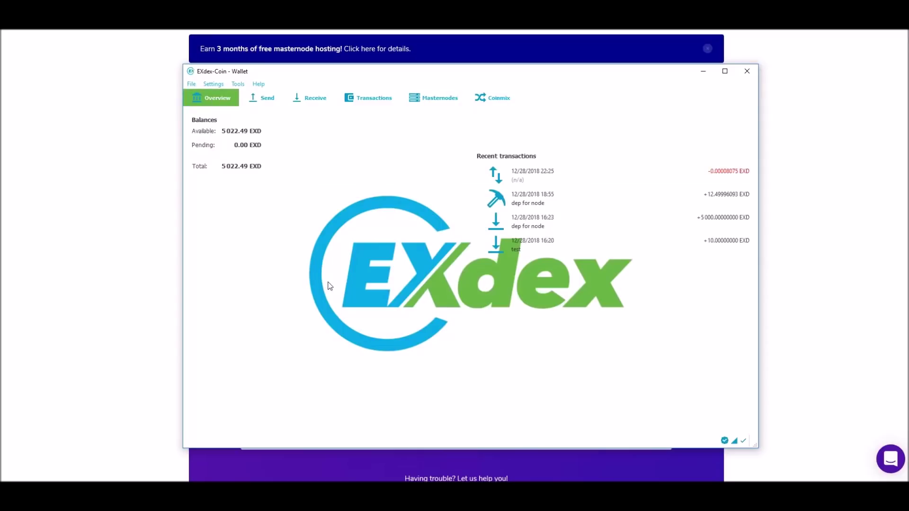
{"action": "left_click", "coordinate": [132, 369]}
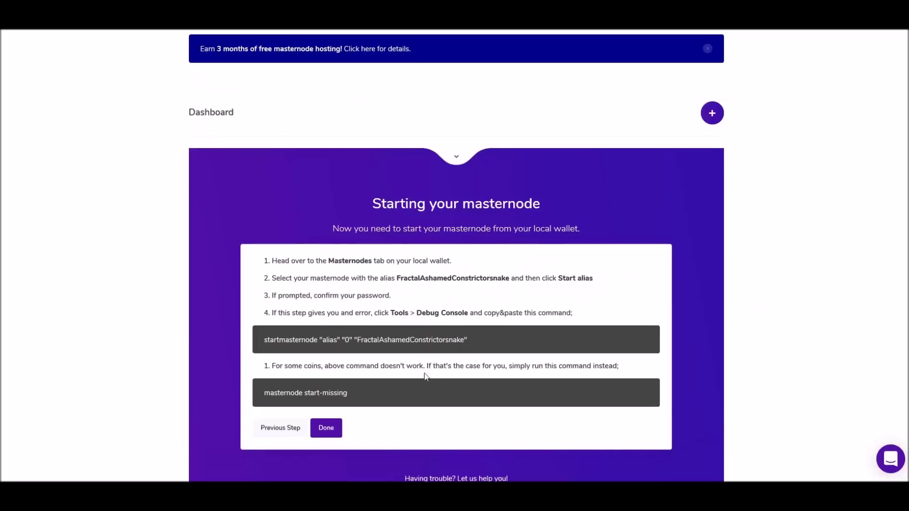
{"action": "left_click_drag", "start_coordinate": [476, 339], "coordinate": [266, 349]}
{"action": "right_click", "coordinate": [281, 346]}
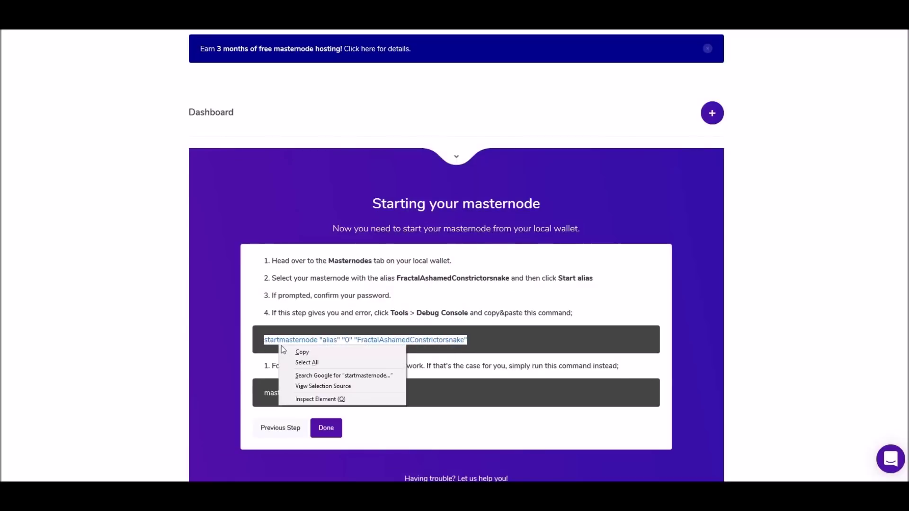
{"action": "left_click", "coordinate": [302, 352]}
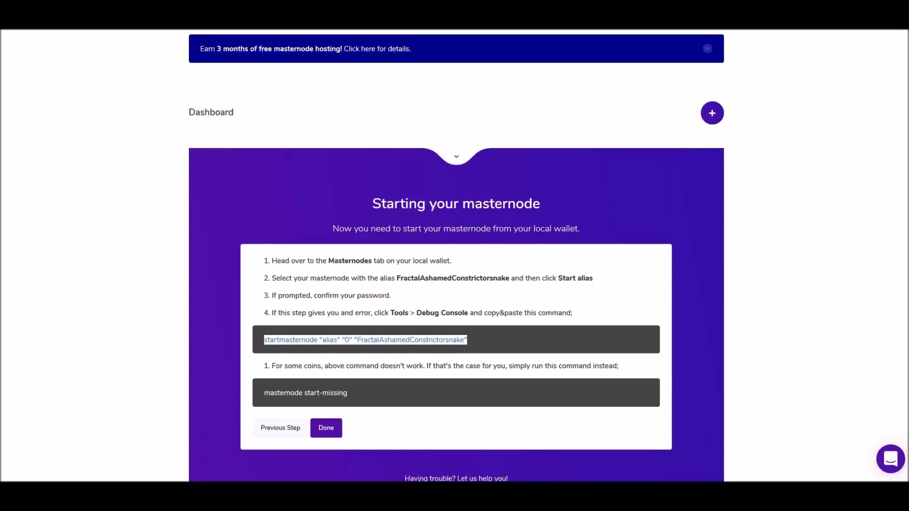
{"action": "key", "text": "alt+Tab"}
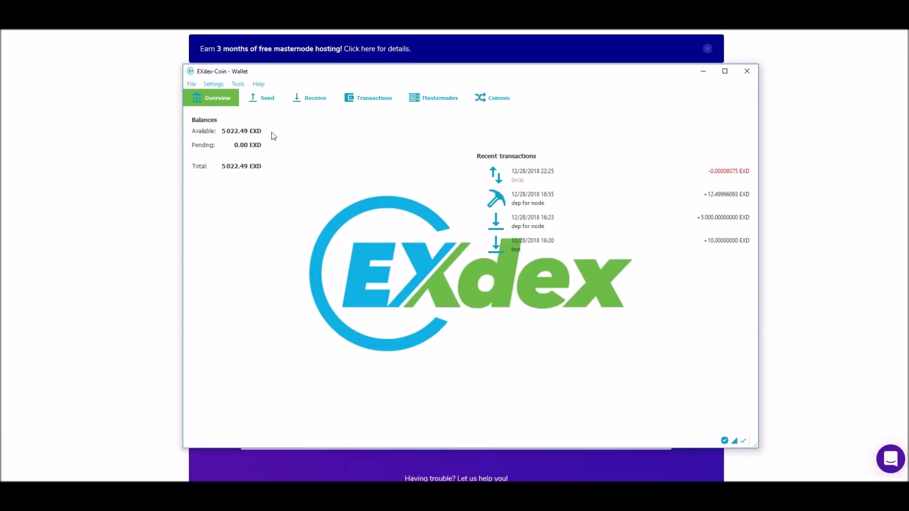
{"action": "left_click", "coordinate": [237, 84]}
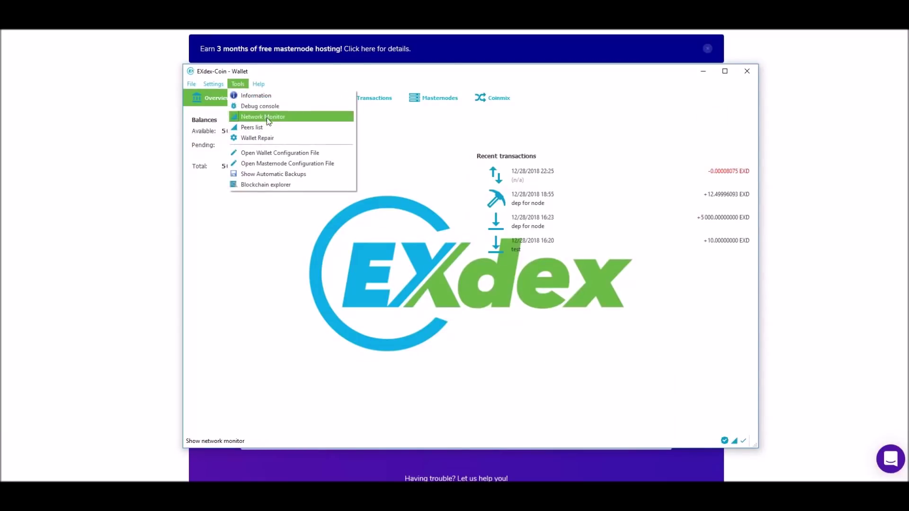
{"action": "left_click", "coordinate": [258, 107]}
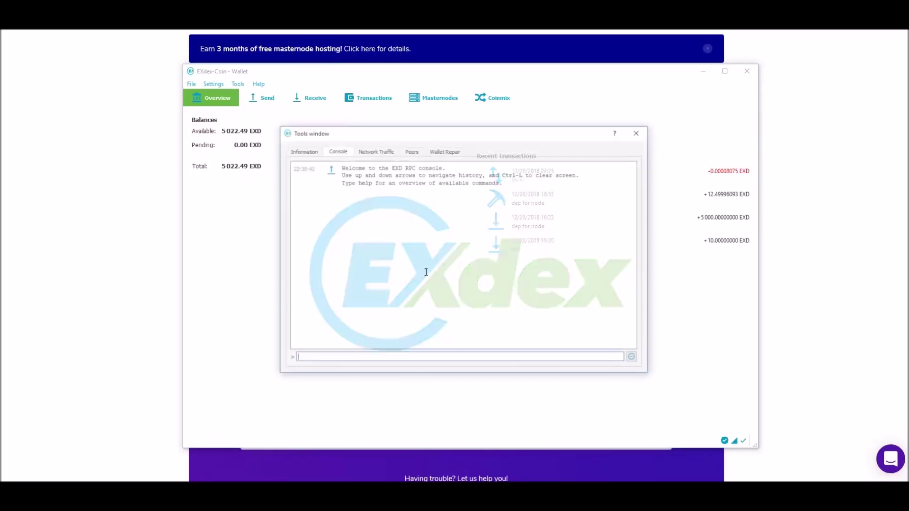
{"action": "left_click", "coordinate": [363, 357]}
{"action": "right_click", "coordinate": [363, 357]}
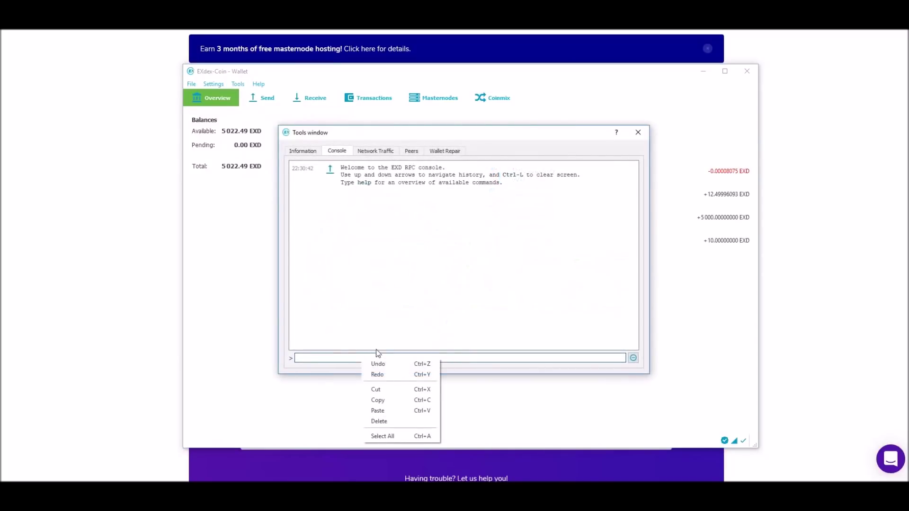
{"action": "left_click", "coordinate": [387, 411]}
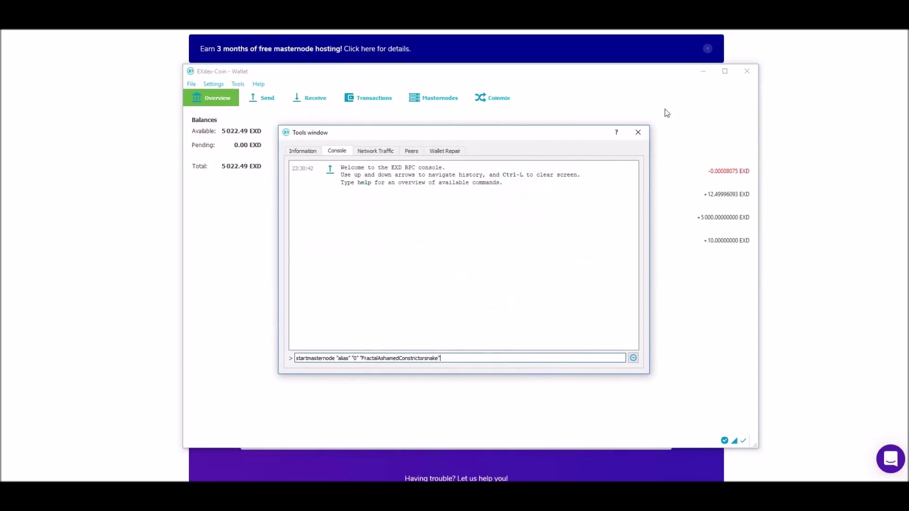
{"action": "left_click", "coordinate": [639, 133]}
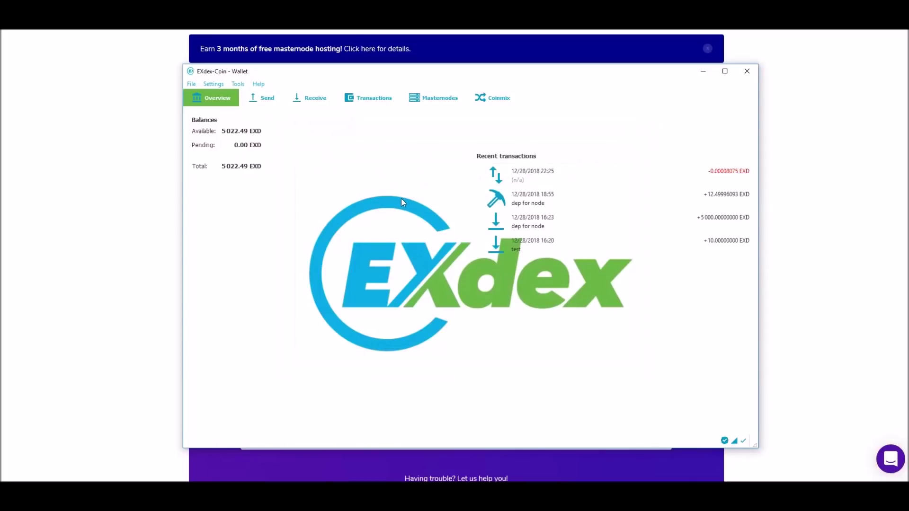
{"action": "left_click", "coordinate": [362, 462]}
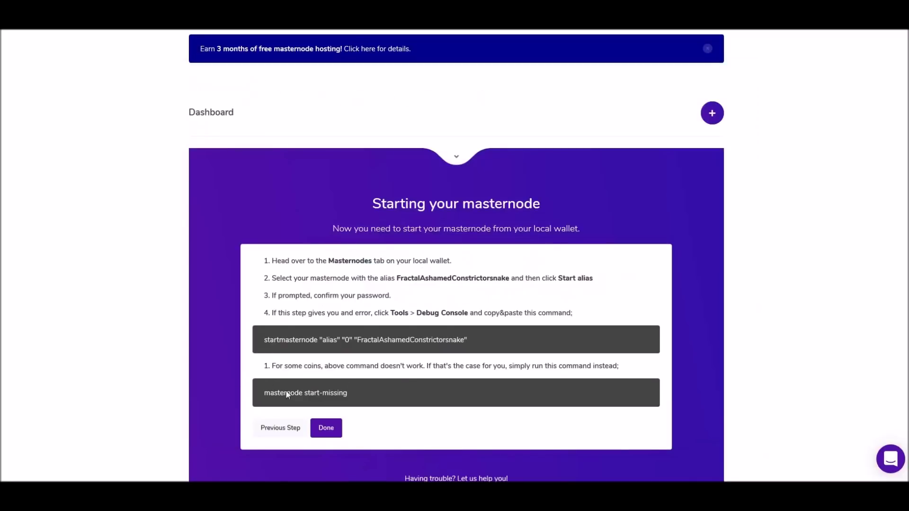
Step: Finish the setup guide and open the Masternodes dashboard listing the syncing EXdex node
{"action": "left_click", "coordinate": [326, 427]}
{"action": "scroll", "coordinate": [349, 327], "scroll_direction": "down", "scroll_amount": 3}
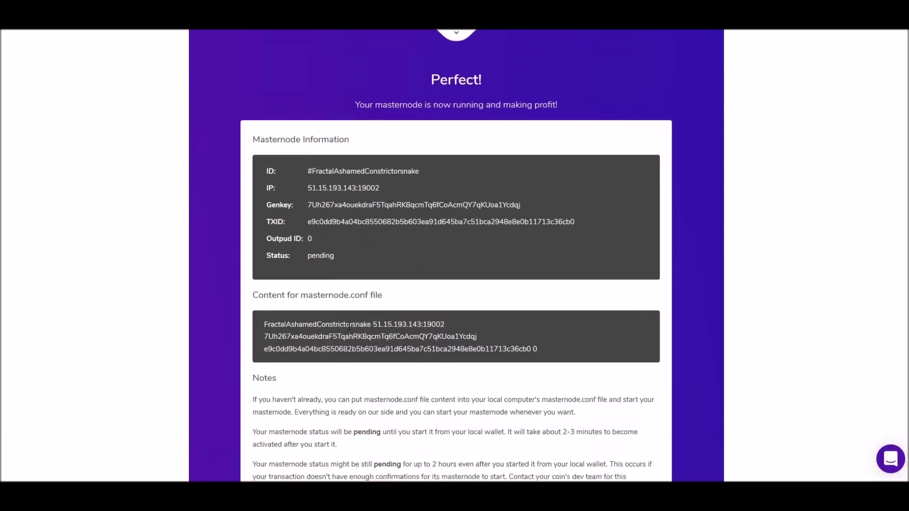
{"action": "scroll", "coordinate": [474, 320], "scroll_direction": "down", "scroll_amount": 3}
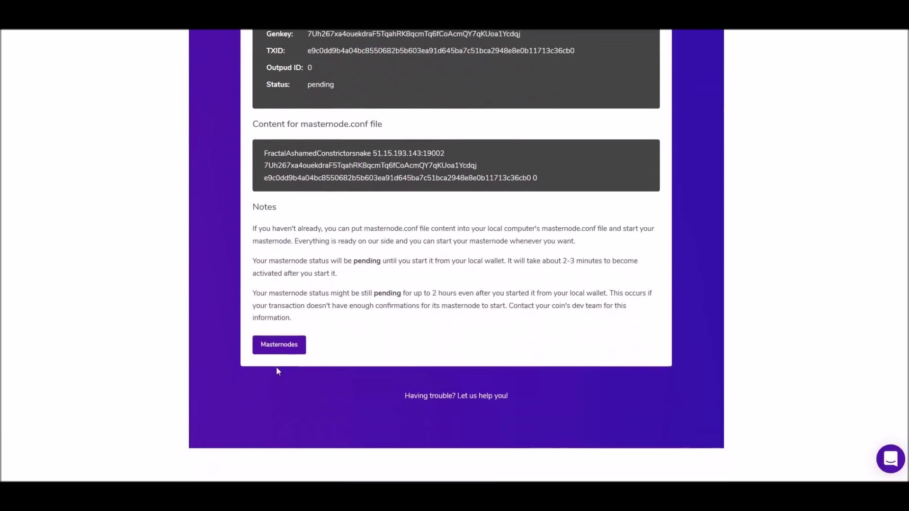
{"action": "left_click", "coordinate": [273, 347]}
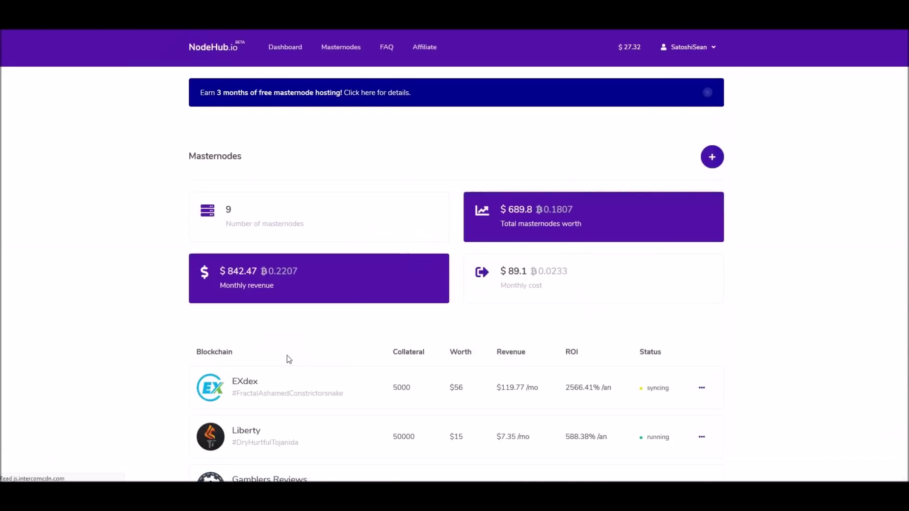
{"action": "scroll", "coordinate": [286, 357], "scroll_direction": "down", "scroll_amount": 2}
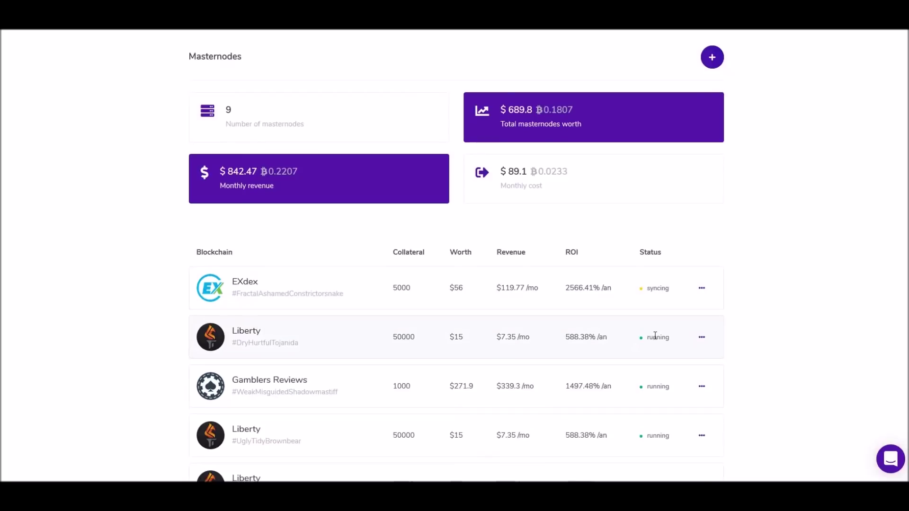
{"action": "scroll", "coordinate": [651, 336], "scroll_direction": "down", "scroll_amount": 3}
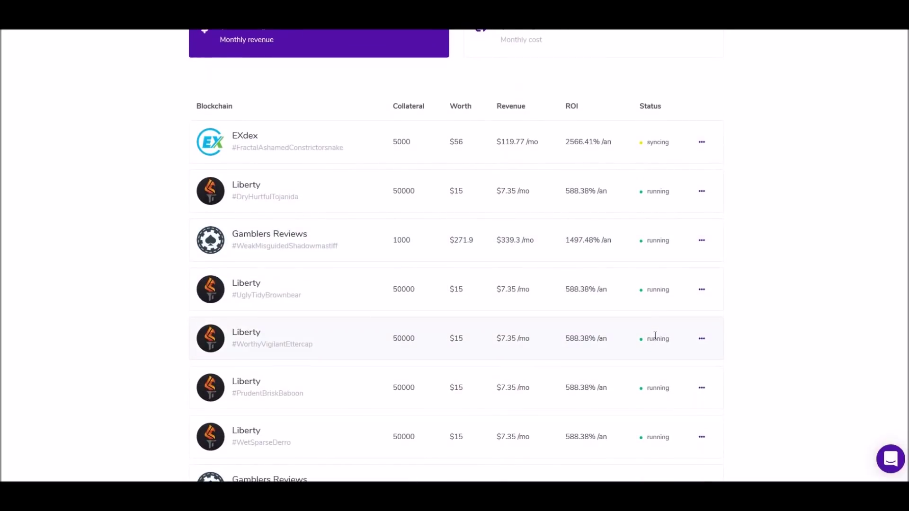
Step: Delete the last Liberty masternode, GrossWealthyLion, giving the reason 'Coin price dropped so low.'
{"action": "scroll", "coordinate": [655, 335], "scroll_direction": "down", "scroll_amount": 3}
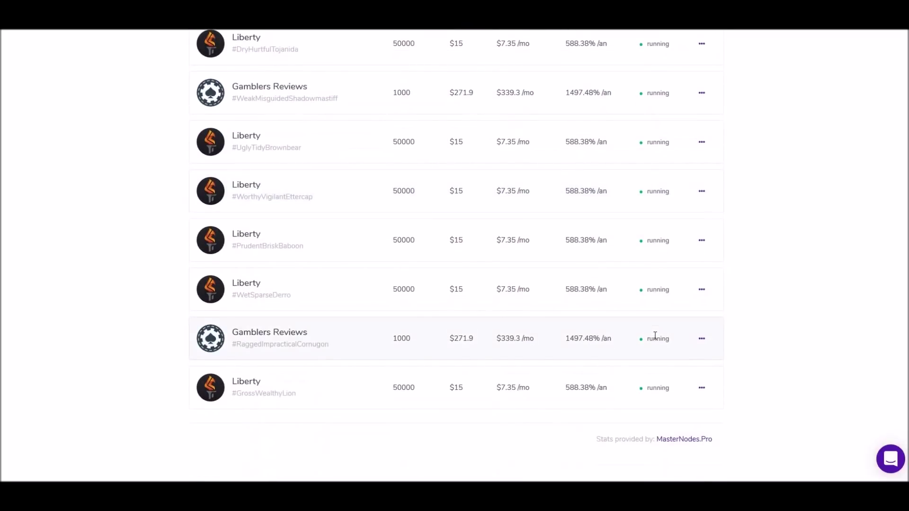
{"action": "left_click", "coordinate": [702, 389]}
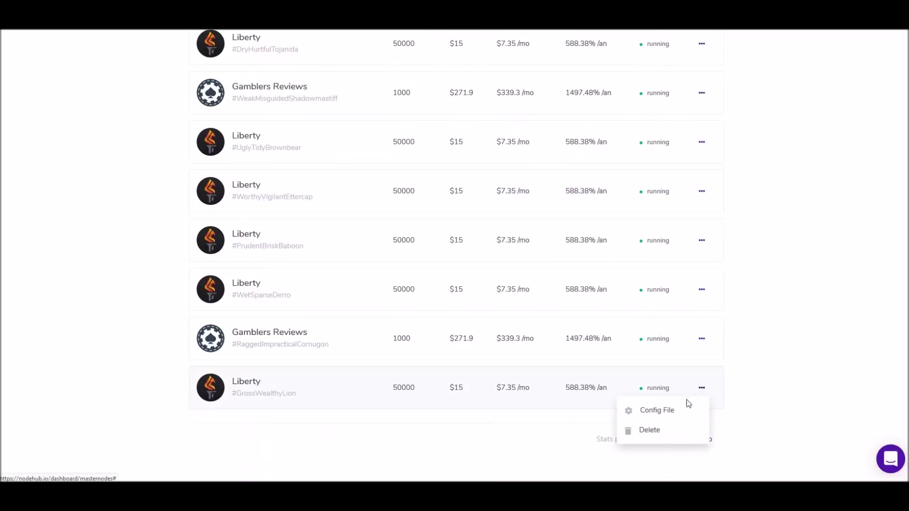
{"action": "left_click", "coordinate": [631, 430]}
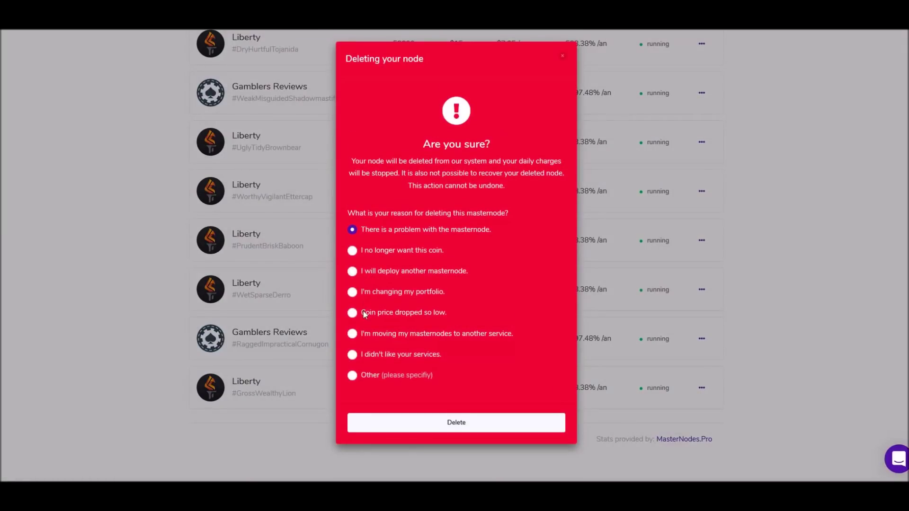
{"action": "left_click", "coordinate": [353, 312]}
{"action": "left_click", "coordinate": [449, 423]}
{"action": "left_click", "coordinate": [805, 333]}
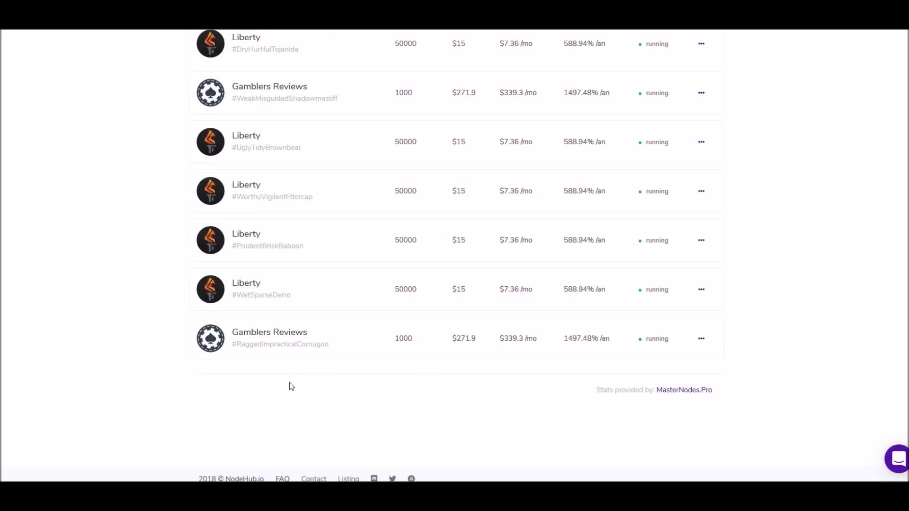
{"action": "scroll", "coordinate": [591, 382], "scroll_direction": "up", "scroll_amount": 6}
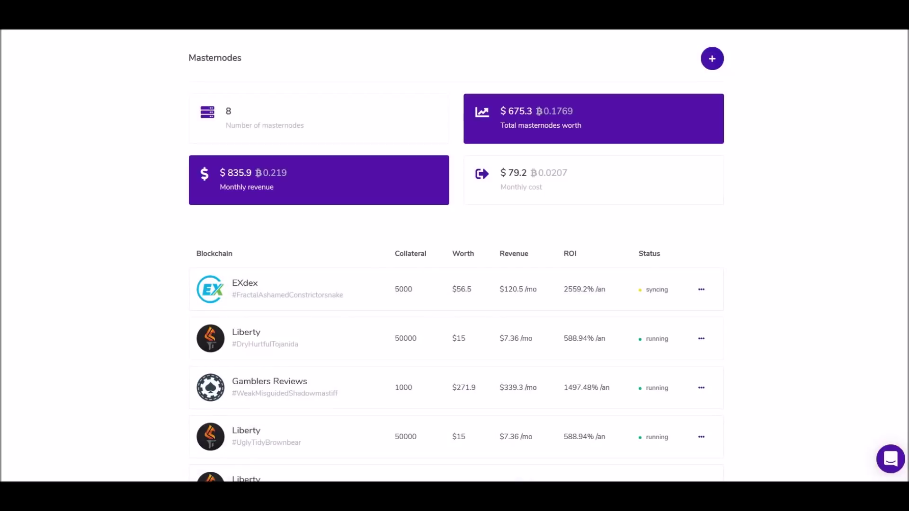
{"action": "scroll", "coordinate": [300, 432], "scroll_direction": "down", "scroll_amount": 6}
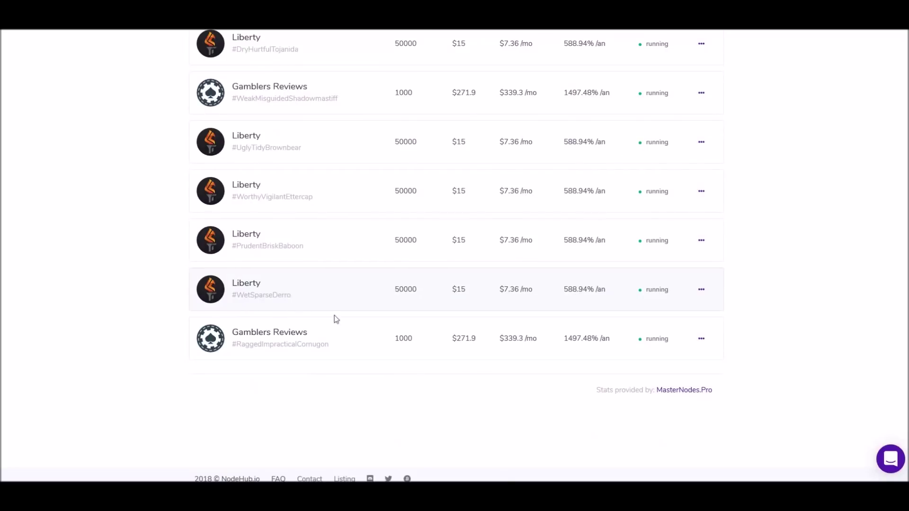
{"action": "key", "text": "alt+Tab"}
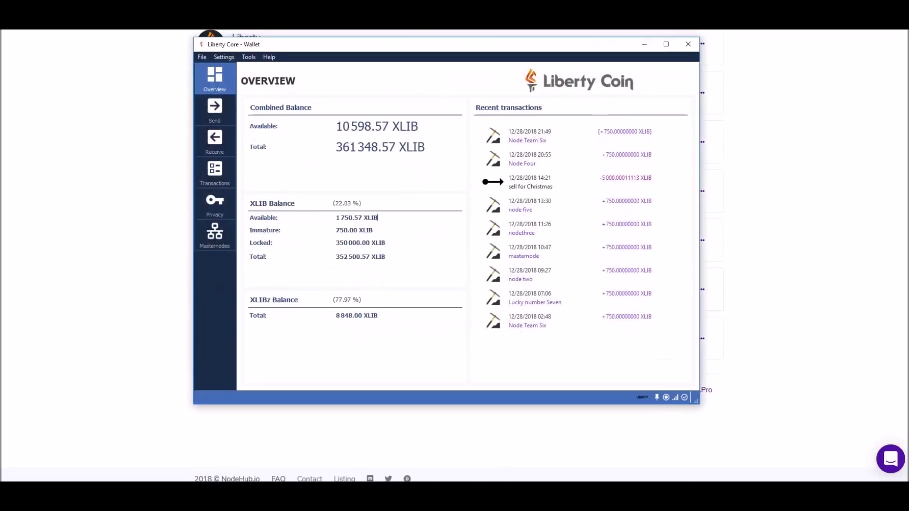
{"action": "left_click", "coordinate": [248, 58]}
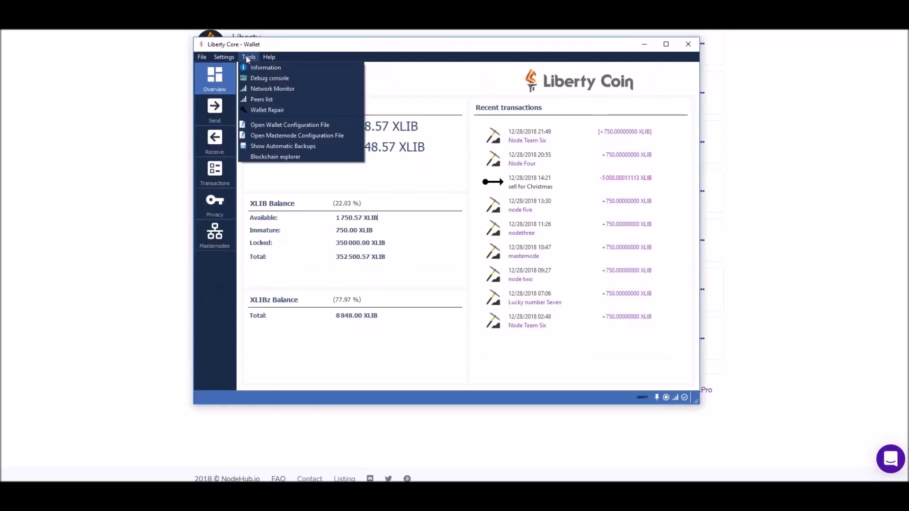
{"action": "left_click", "coordinate": [279, 135]}
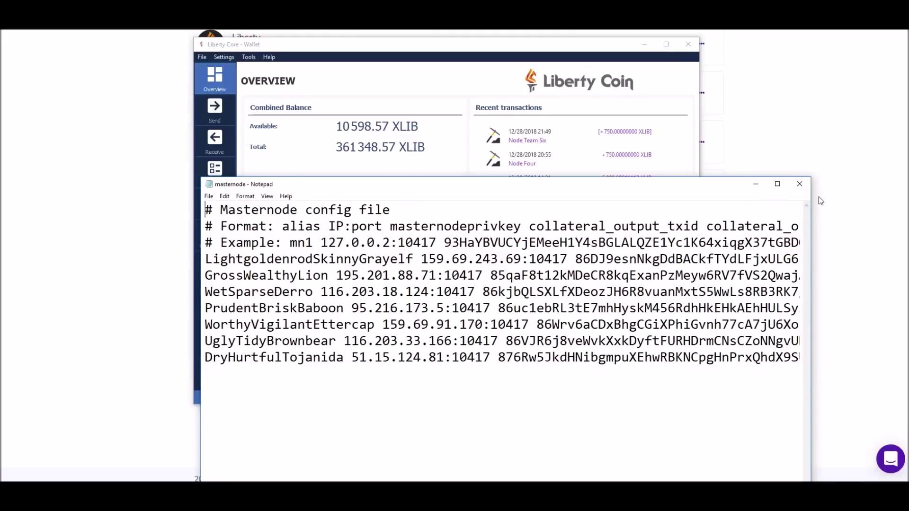
{"action": "left_click", "coordinate": [798, 185]}
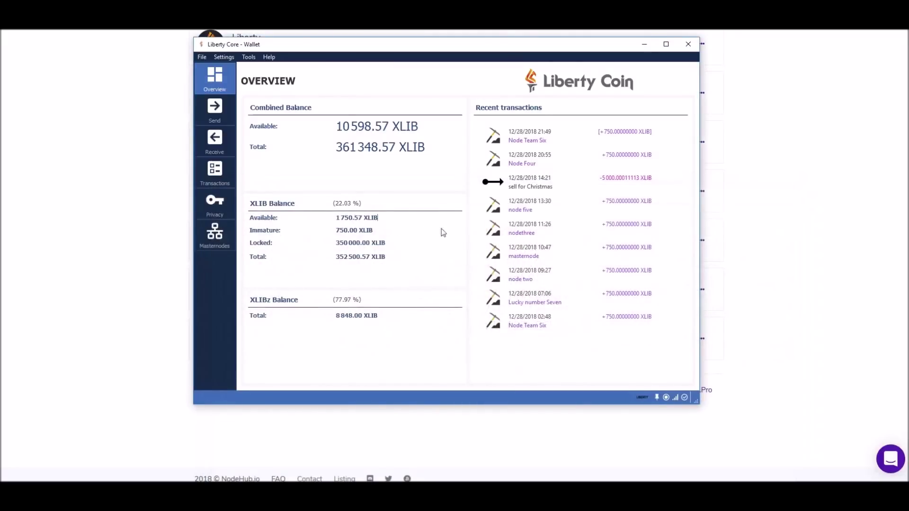
{"action": "left_click", "coordinate": [215, 234]}
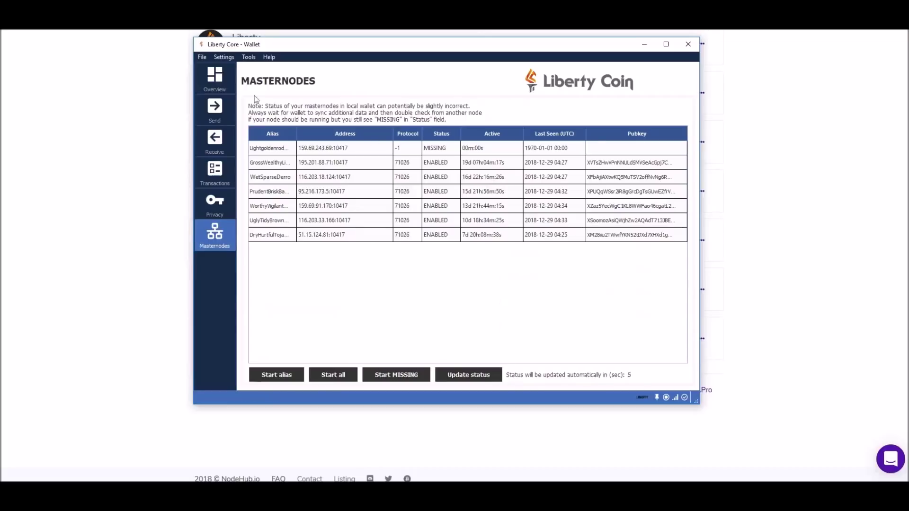
{"action": "left_click", "coordinate": [215, 75]}
Step: Review the 8-node NodeHub masternode list, then switch back to the Liberty Core Wallet window
{"action": "left_click", "coordinate": [644, 44]}
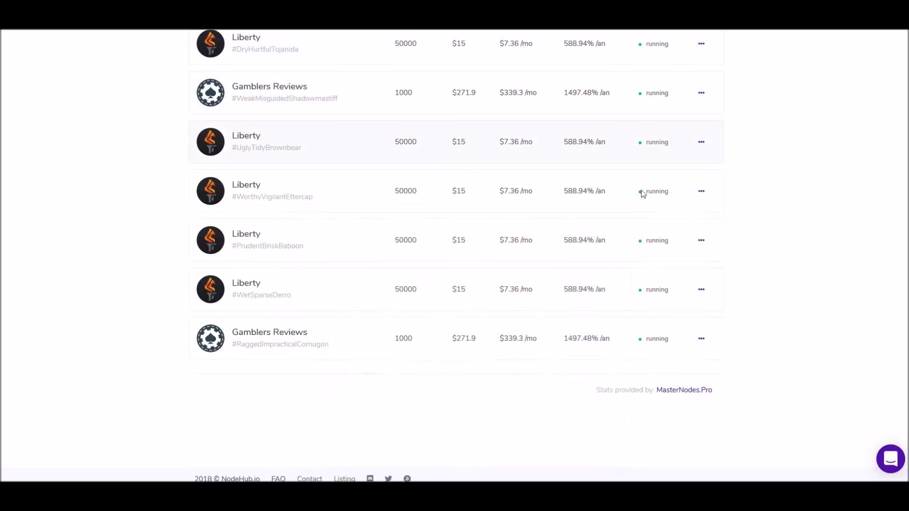
{"action": "scroll", "coordinate": [353, 317], "scroll_direction": "up", "scroll_amount": 3}
{"action": "scroll", "coordinate": [331, 350], "scroll_direction": "down", "scroll_amount": 2}
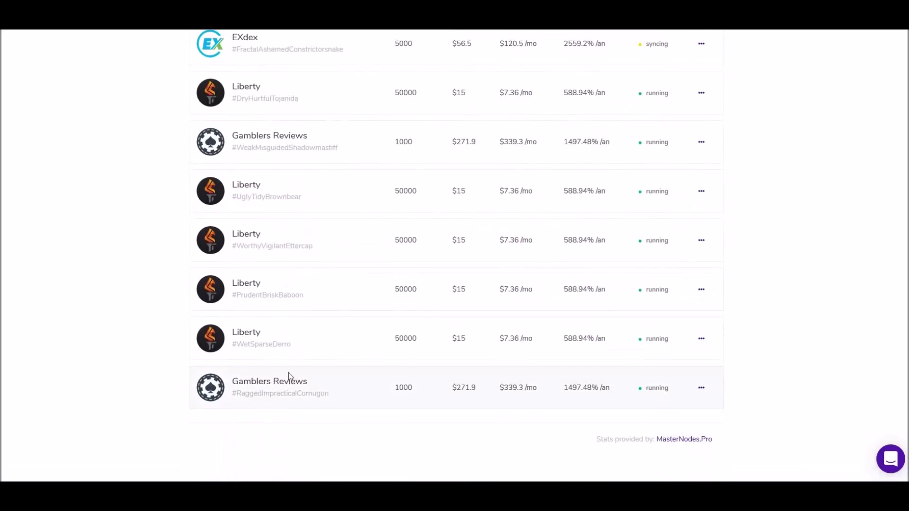
{"action": "scroll", "coordinate": [220, 382], "scroll_direction": "up", "scroll_amount": 2}
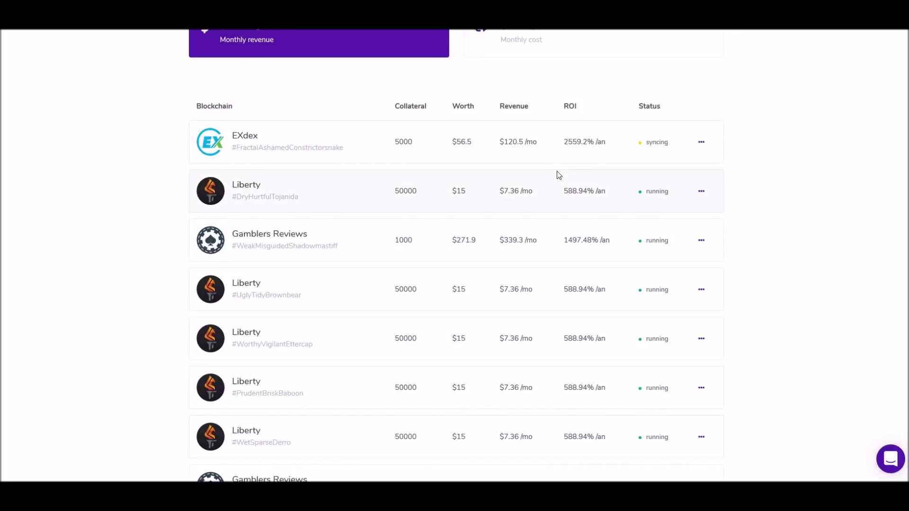
{"action": "scroll", "coordinate": [557, 172], "scroll_direction": "up", "scroll_amount": 2}
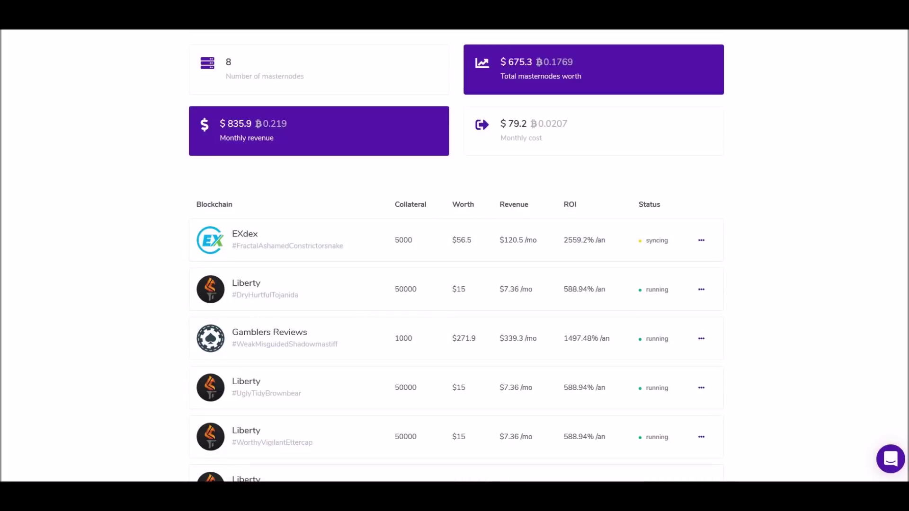
{"action": "key", "text": "alt+Tab"}
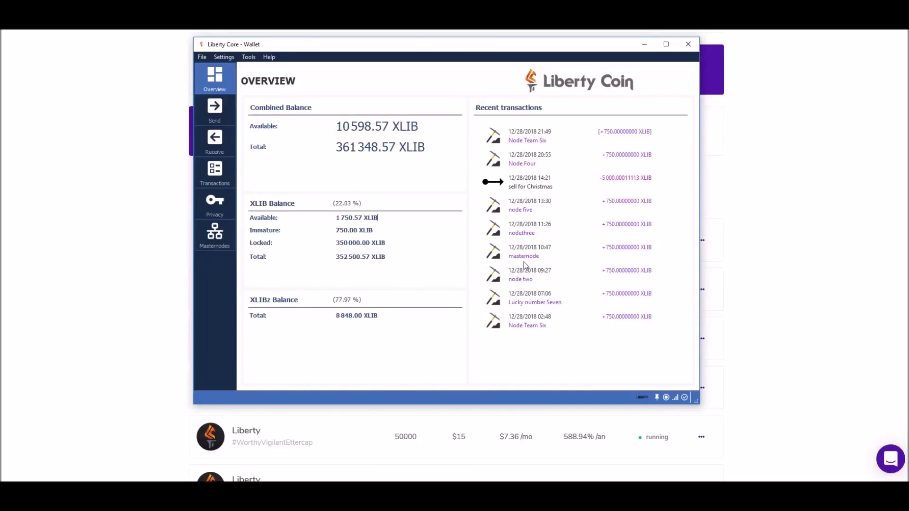
Step: Minimize Liberty Core Wallet and scroll the NodeHub dashboard showing 8 masternodes
{"action": "mouse_move", "coordinate": [530, 234]}
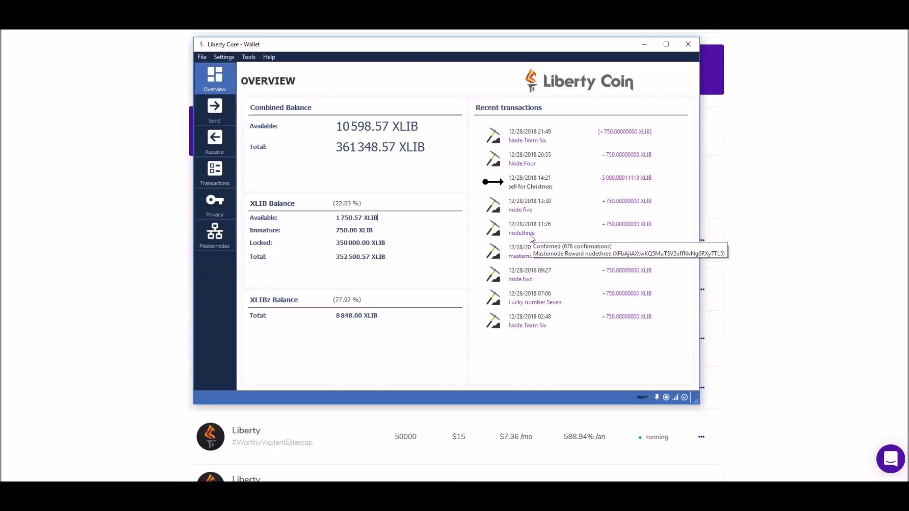
{"action": "mouse_move", "coordinate": [527, 214]}
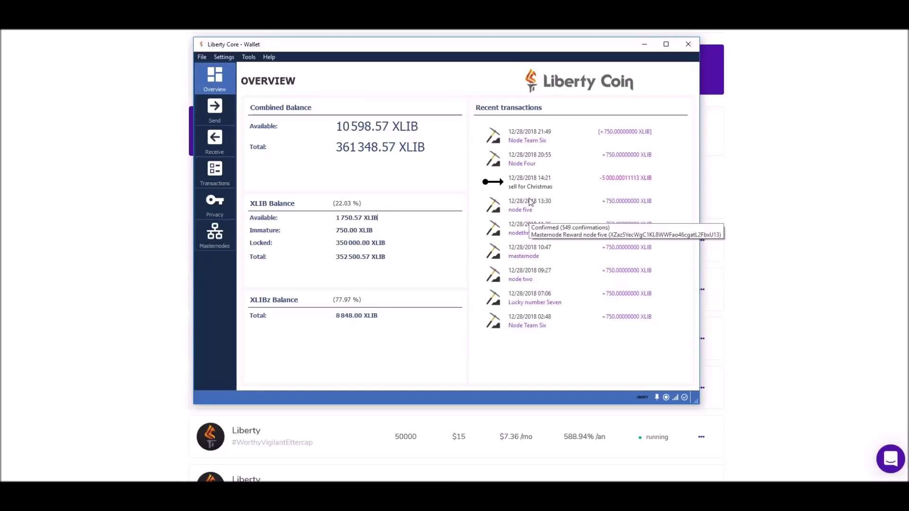
{"action": "mouse_move", "coordinate": [532, 143]}
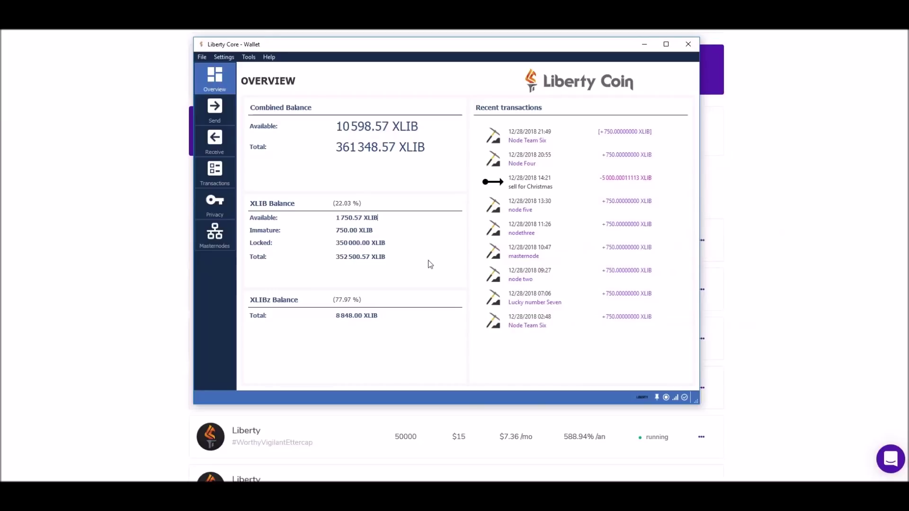
{"action": "left_click", "coordinate": [645, 44]}
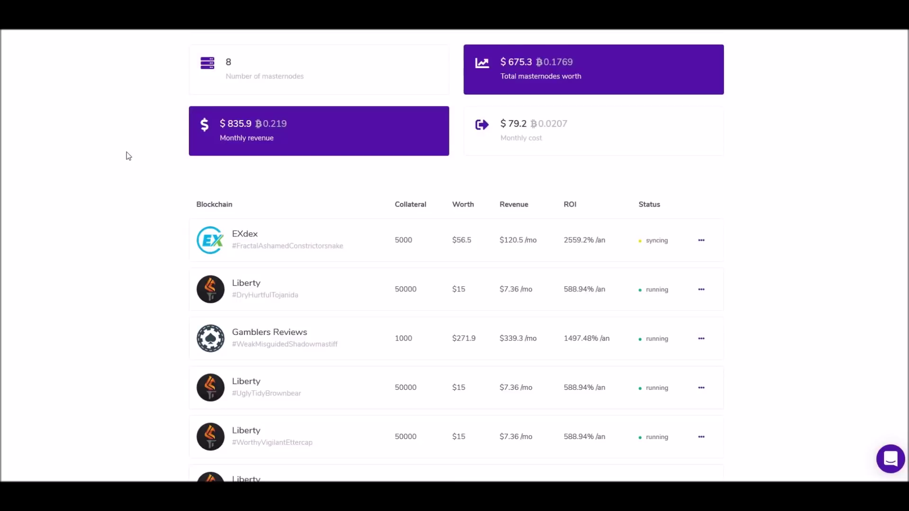
{"action": "scroll", "coordinate": [126, 152], "scroll_direction": "up", "scroll_amount": 3}
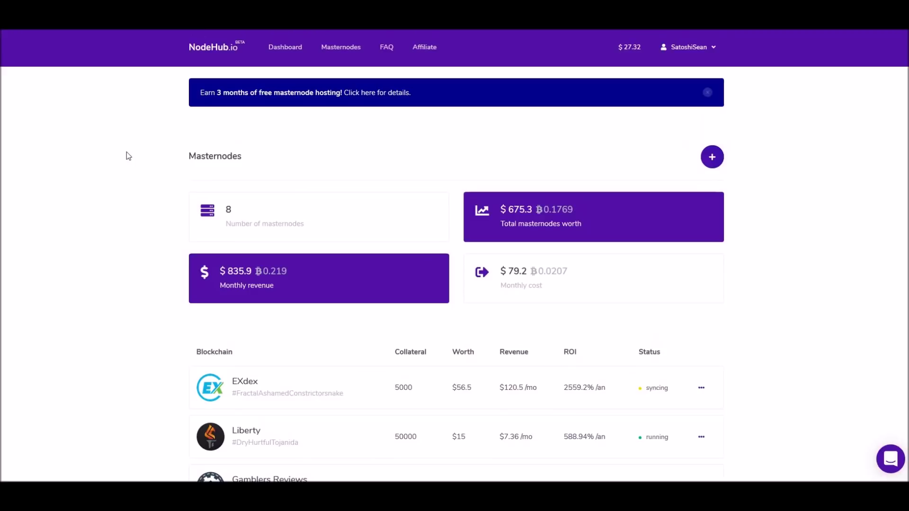
{"action": "scroll", "coordinate": [127, 152], "scroll_direction": "down", "scroll_amount": 4}
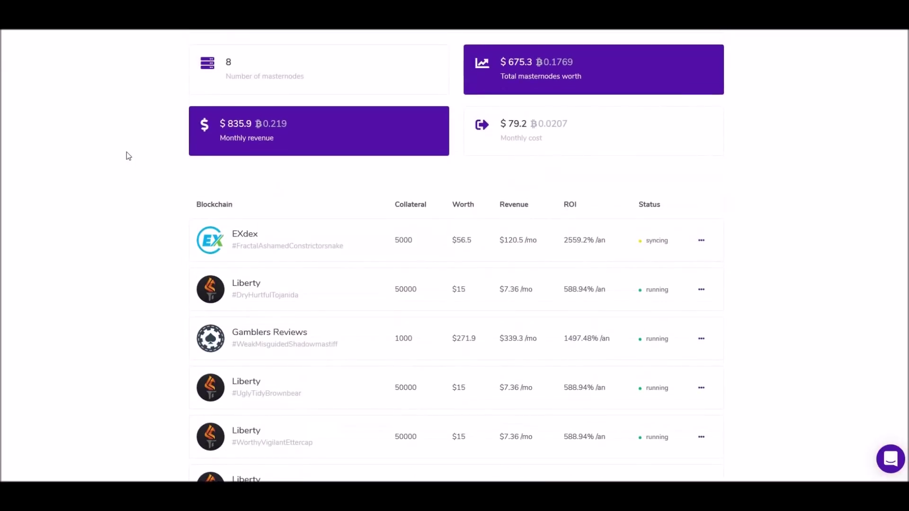